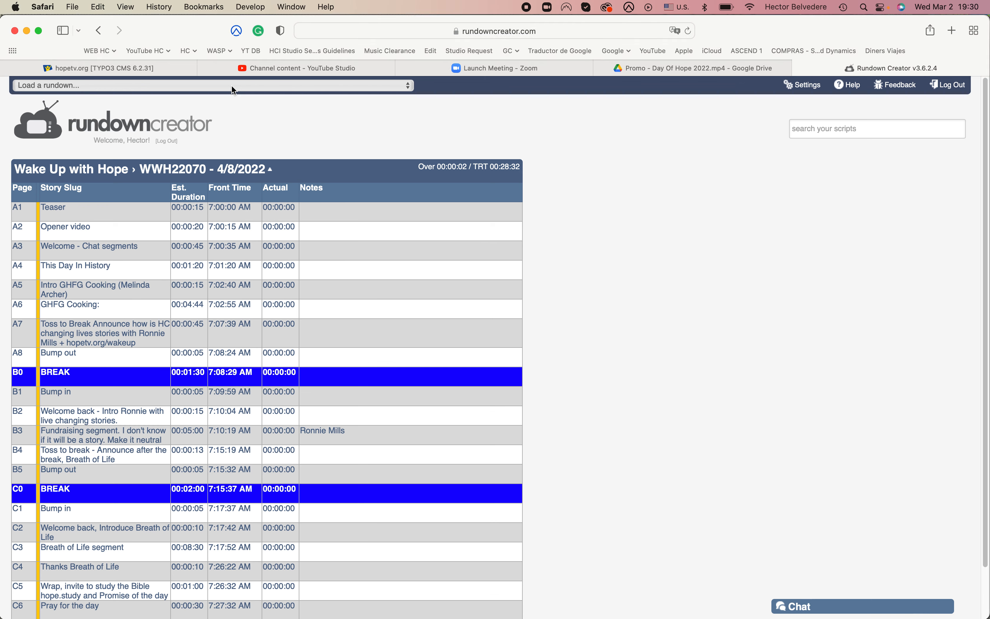
Load the WWH22056 - 3/21/2022 rundown of Wake Up with Hope
left_click(121, 86)
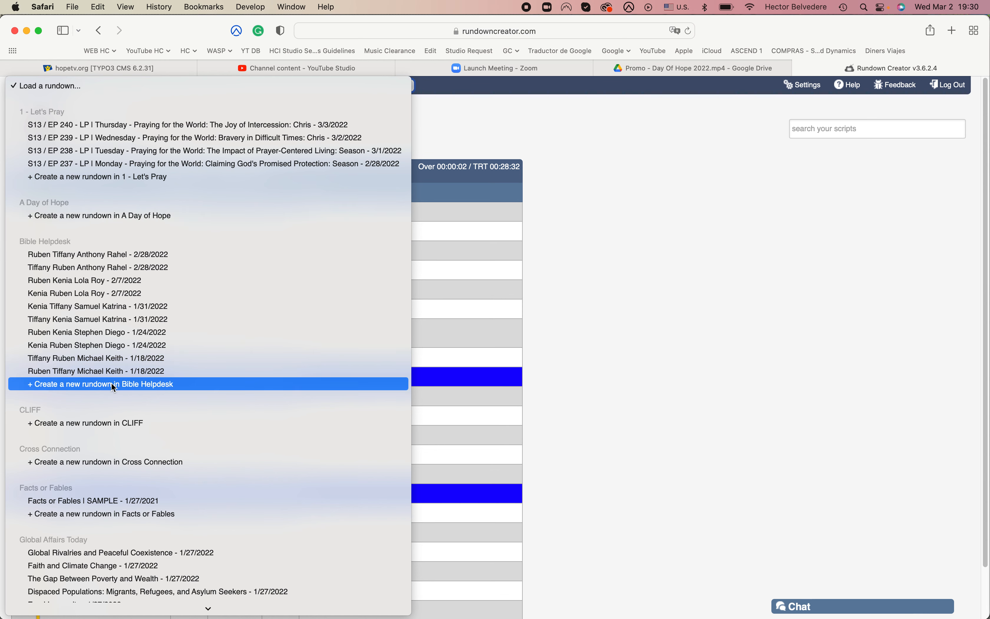
scroll(113, 385, "down", 3)
scroll(114, 387, "down", 15)
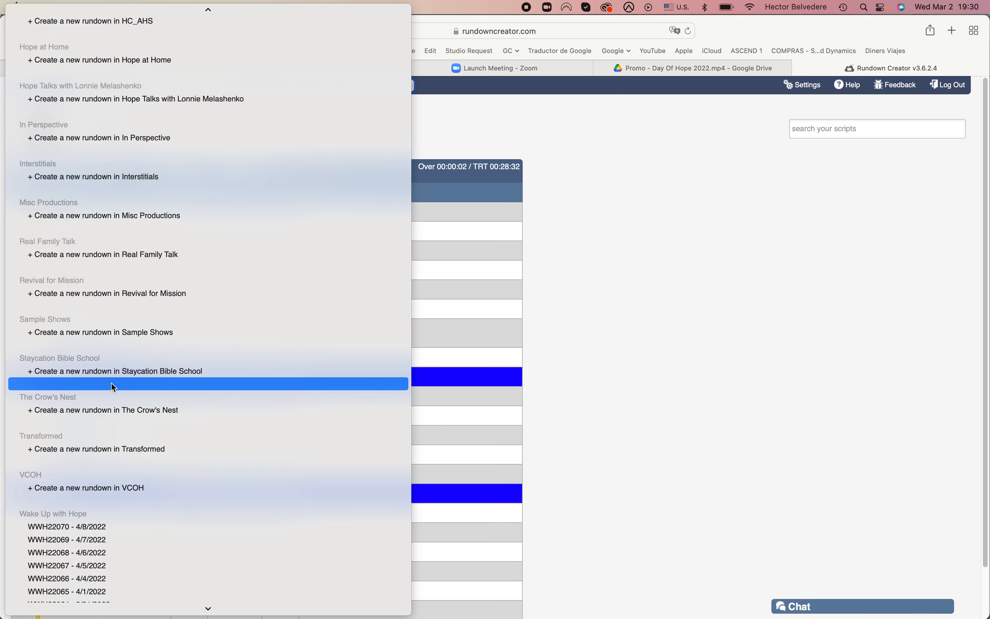
scroll(113, 386, "down", 6)
scroll(113, 386, "down", 4)
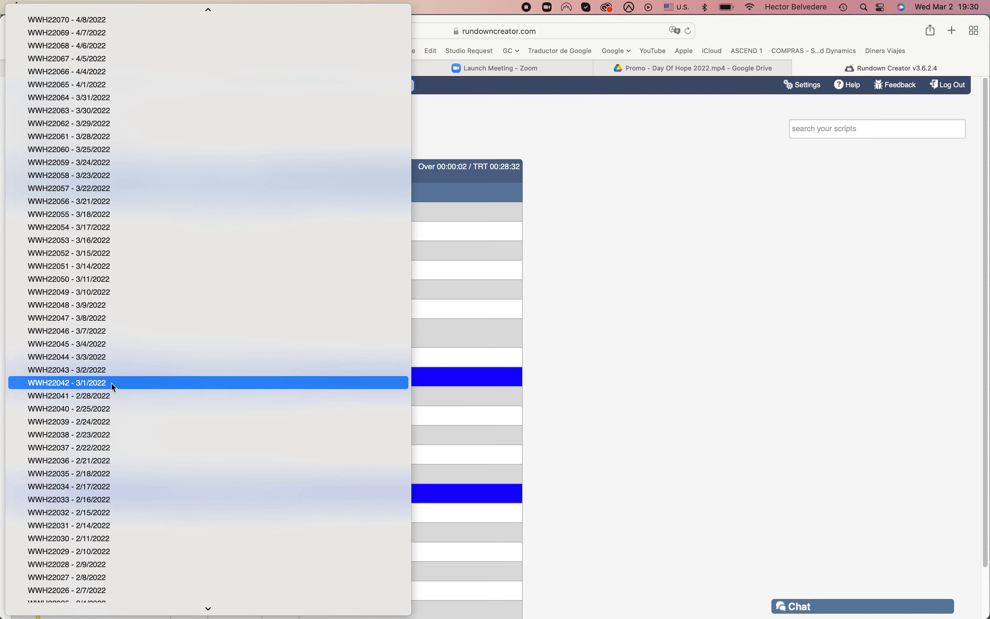
scroll(112, 382, "up", 4)
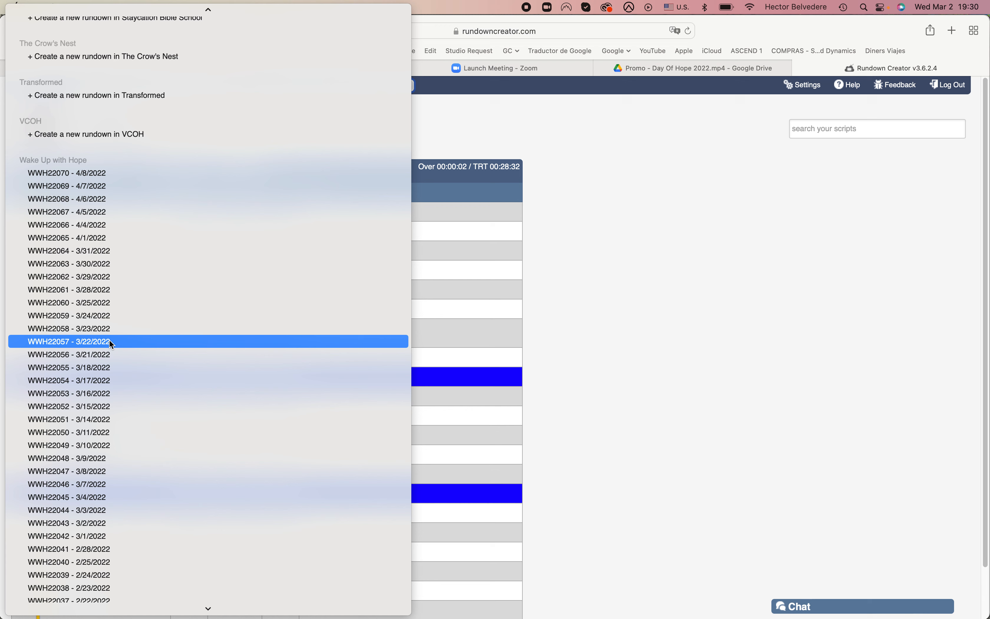
scroll(107, 392, "down", 12)
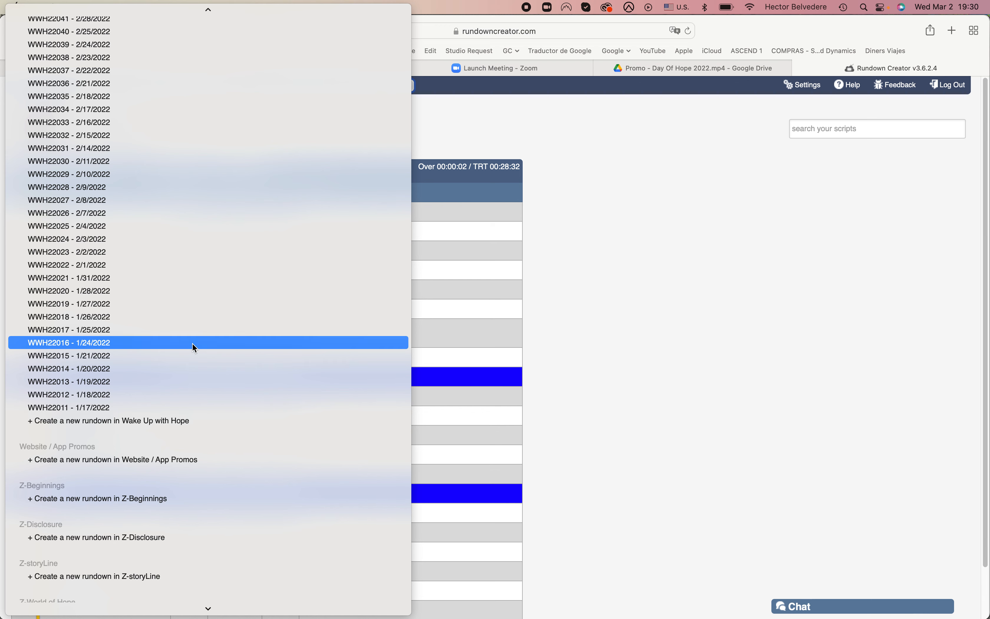
scroll(192, 343, "up", 3)
scroll(192, 343, "up", 8)
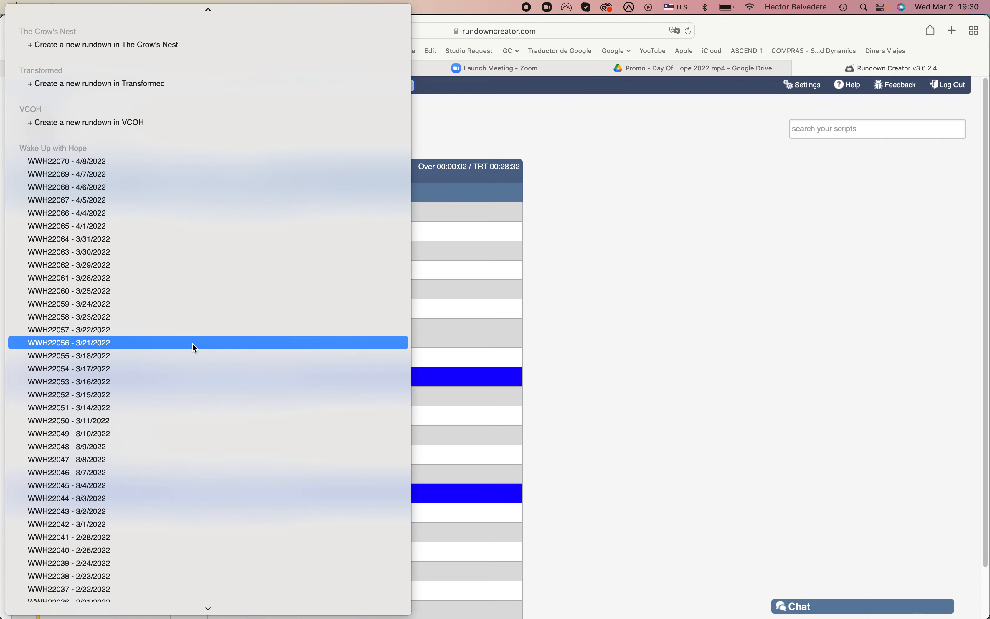
left_click(86, 344)
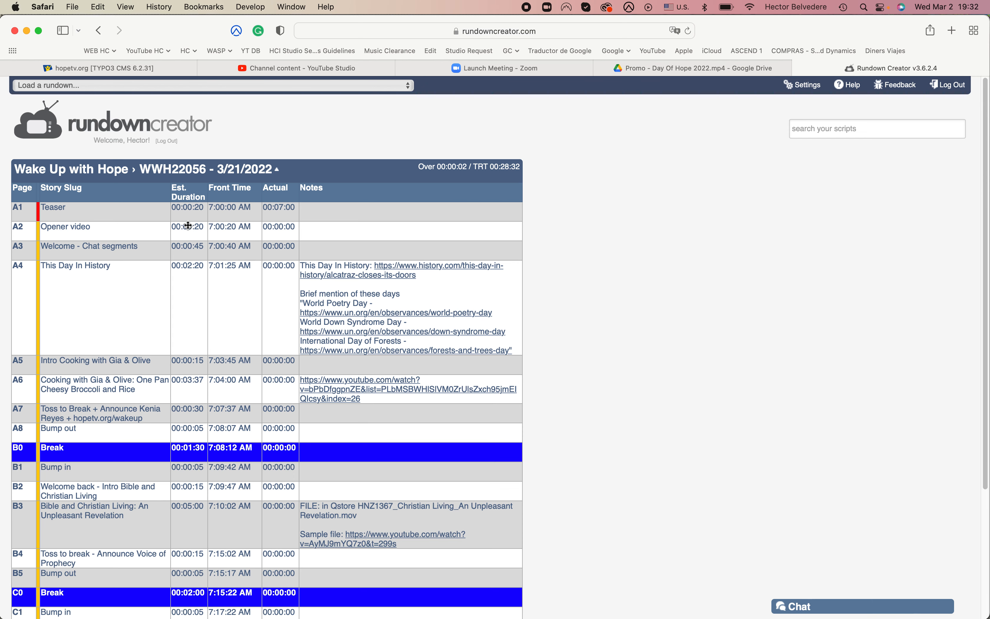
Examine the rundown's story slugs, breaks, times and notes from the A1 teaser through the C7 credits
scroll(194, 339, "down", 5)
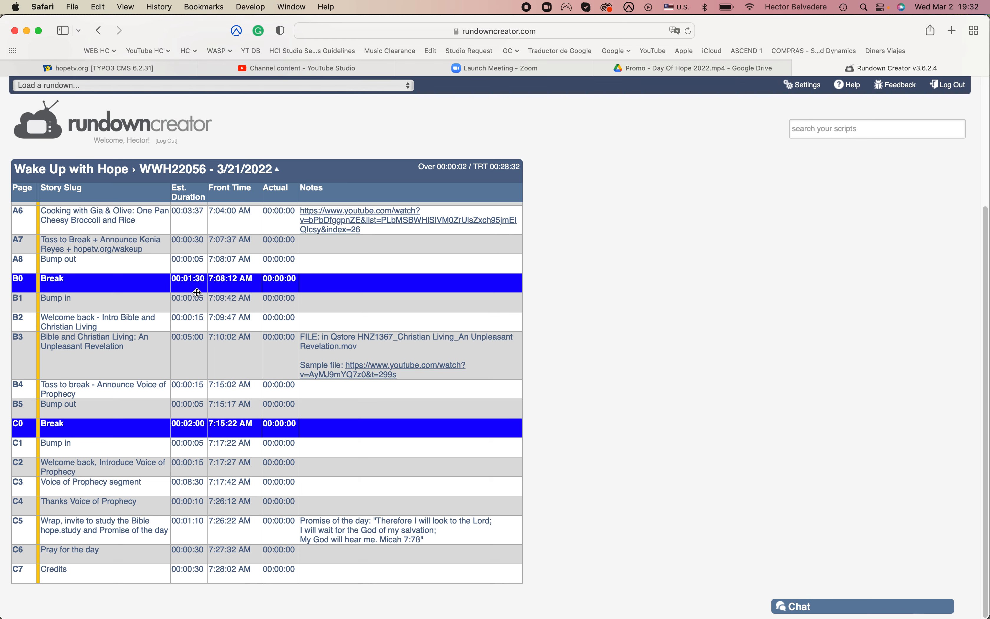
scroll(197, 292, "up", 3)
scroll(197, 293, "up", 2)
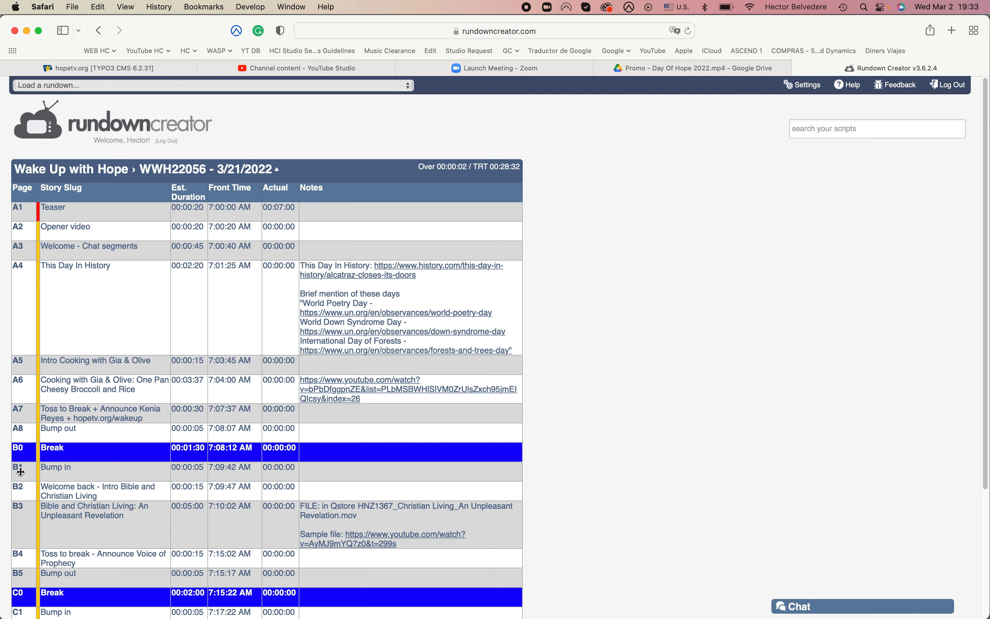
scroll(25, 458, "down", 3)
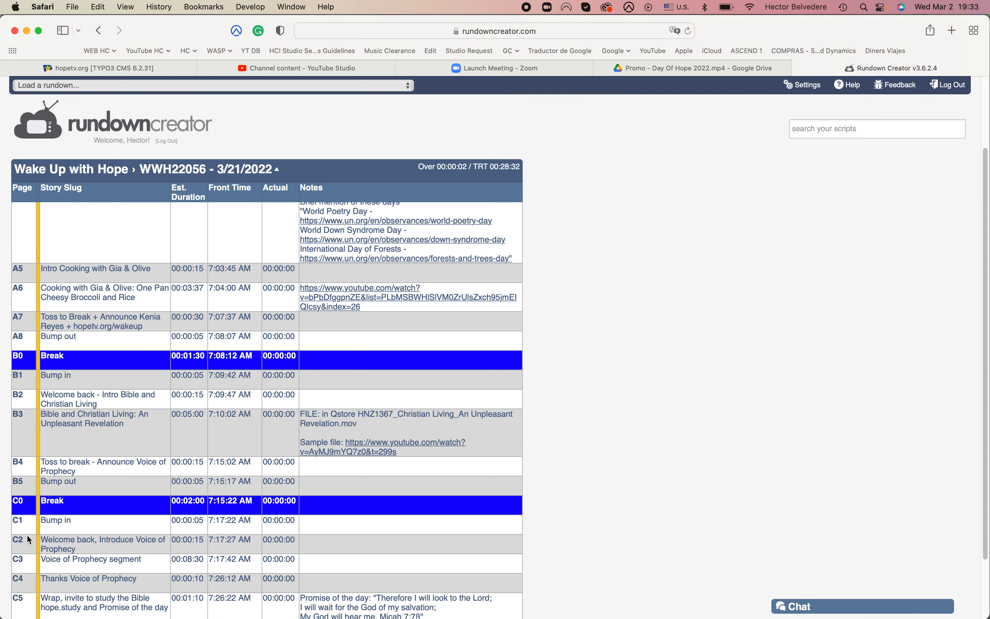
scroll(28, 538, "down", 2)
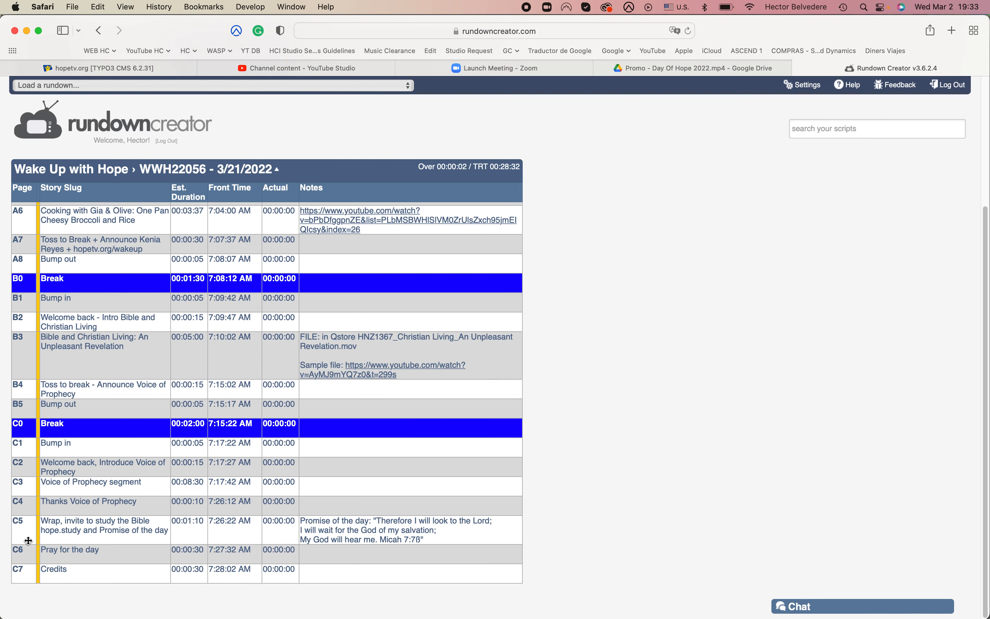
scroll(28, 540, "up", 4)
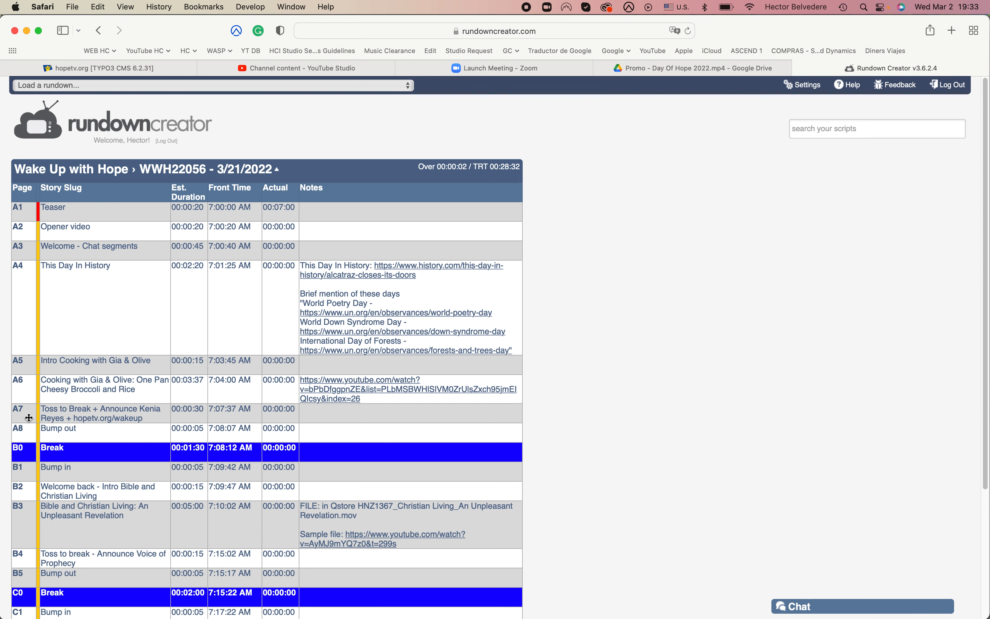
scroll(26, 556, "down", 3)
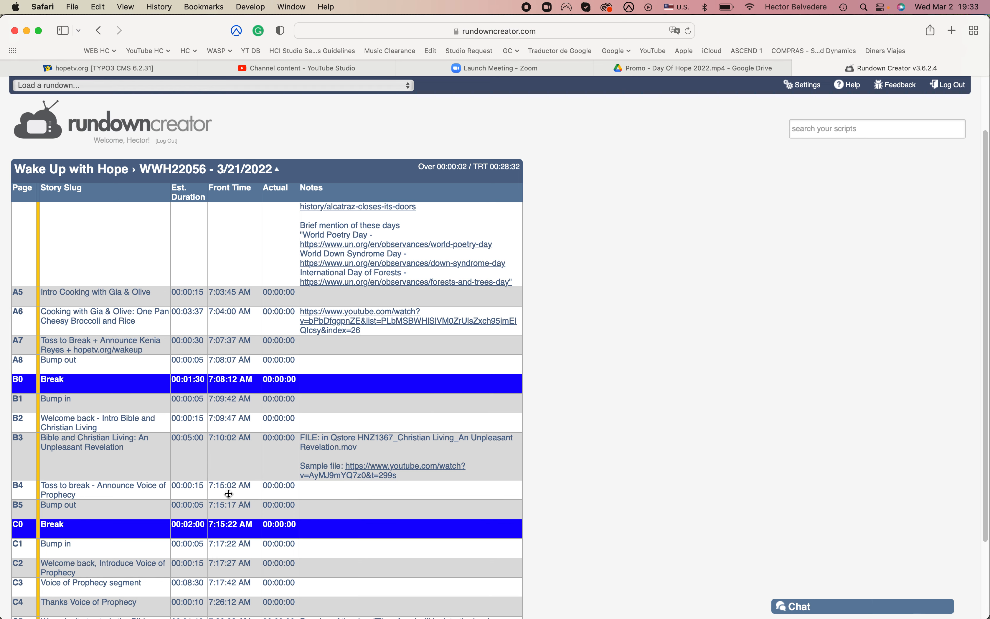
scroll(261, 411, "up", 2)
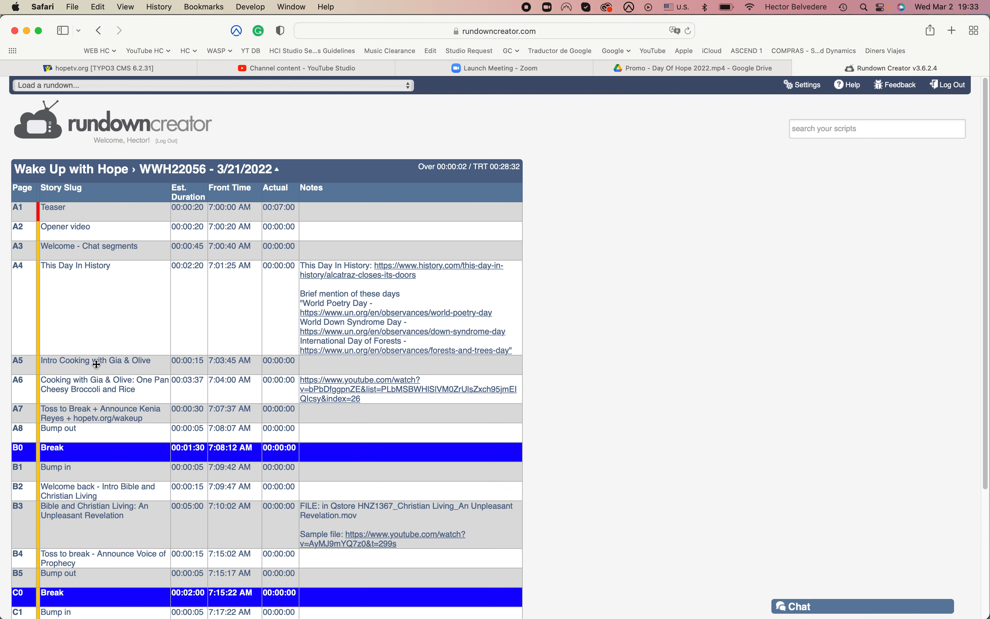
scroll(99, 531, "down", 5)
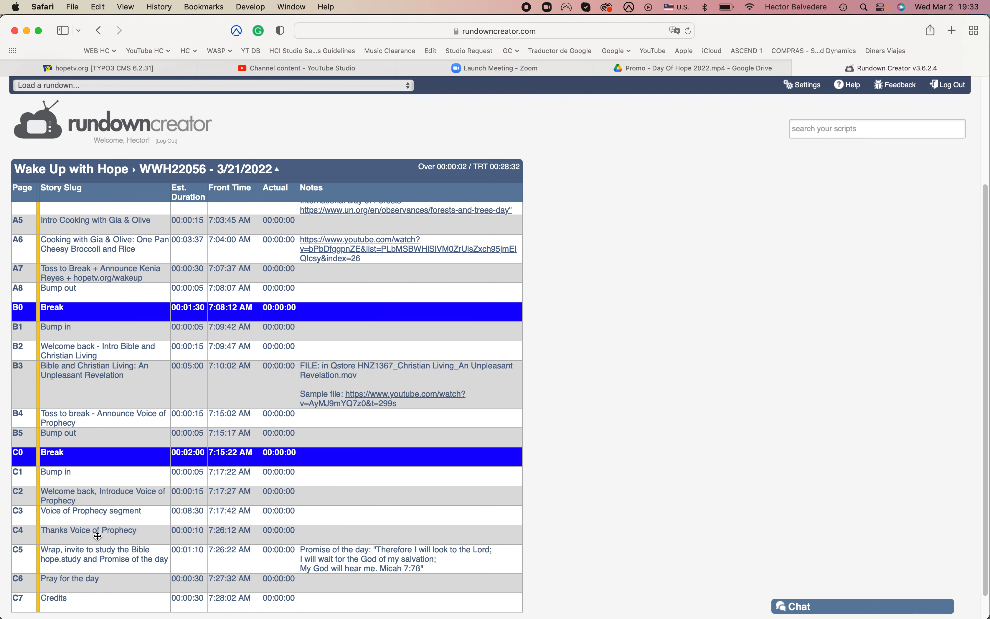
scroll(98, 536, "up", 5)
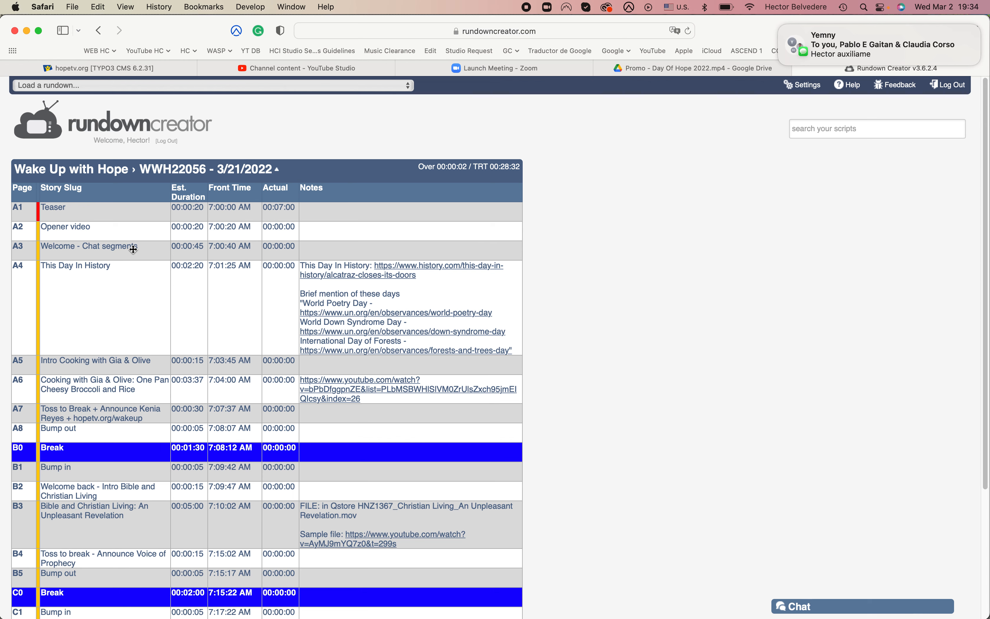
mouse_move(785, 32)
left_click(782, 28)
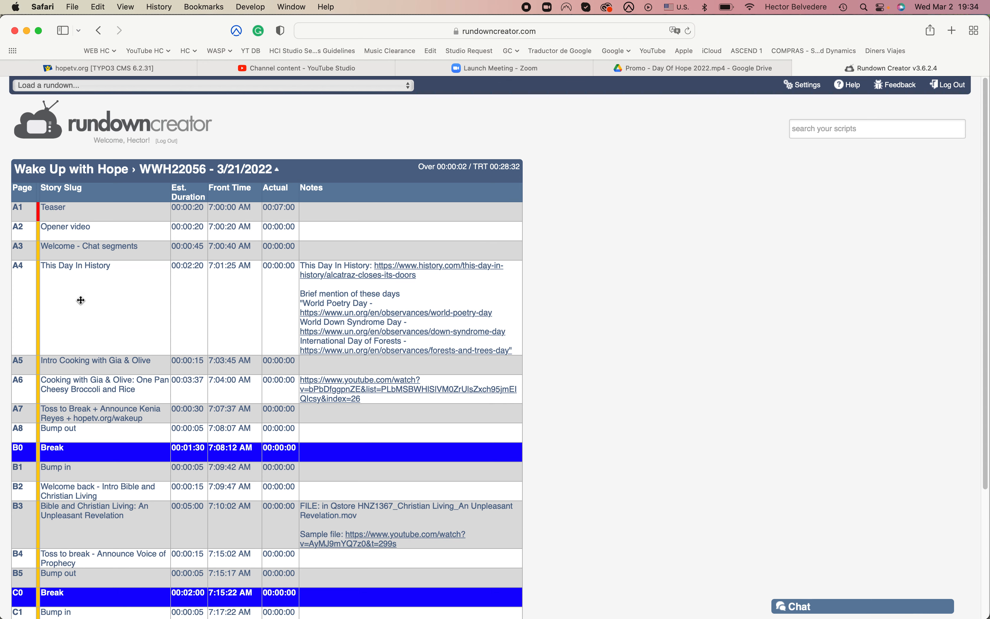
Enter the sample text "hhdsh ojuwouqow ouwodwiop q [oidewioq[dwiowqpiwid pwdiywww" as the A4 This Day In History script, save it and close the script editor
double_click(81, 300)
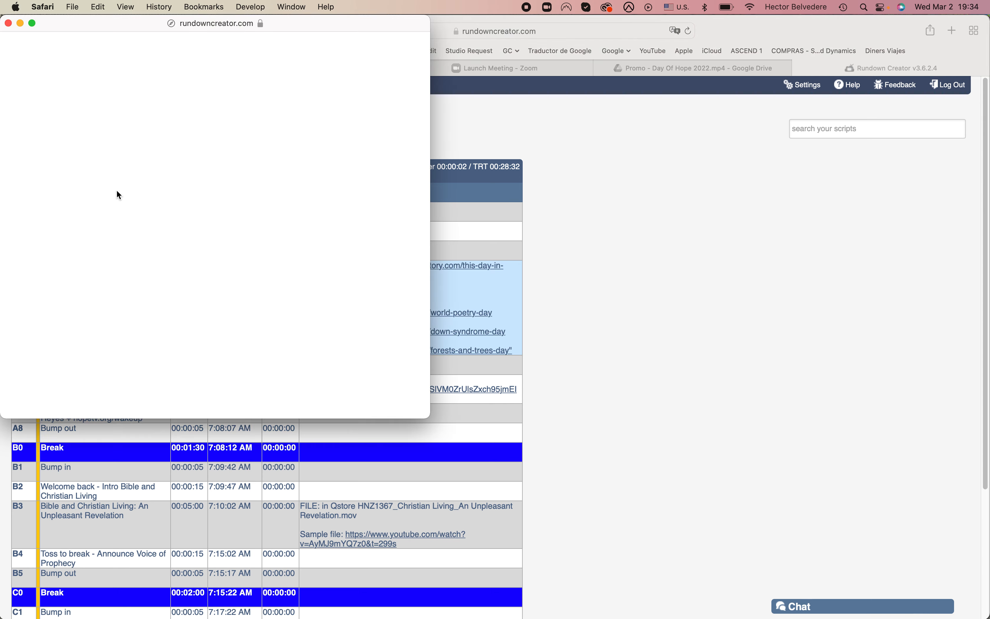
type("hhdsh ")
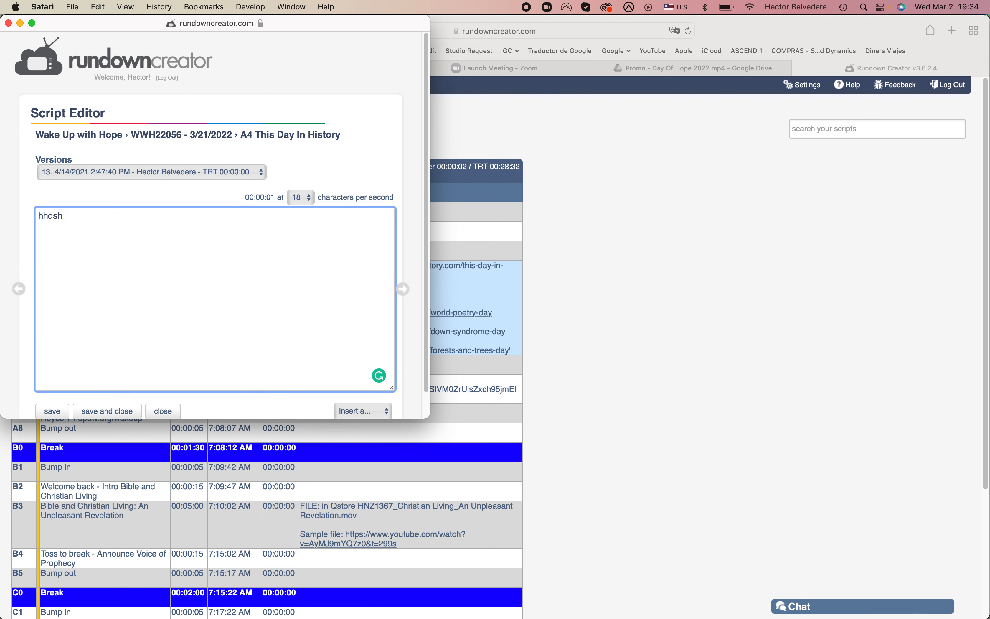
type("ojuwouqow ouwodwiop q     [oidewioq[dwiowqpiwid pwdiywww")
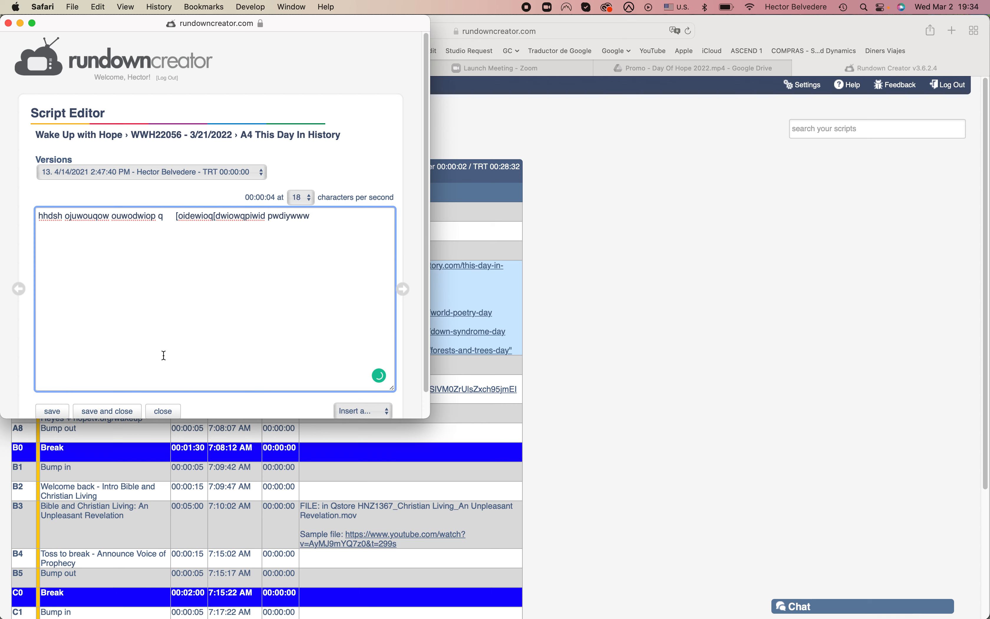
left_click(55, 411)
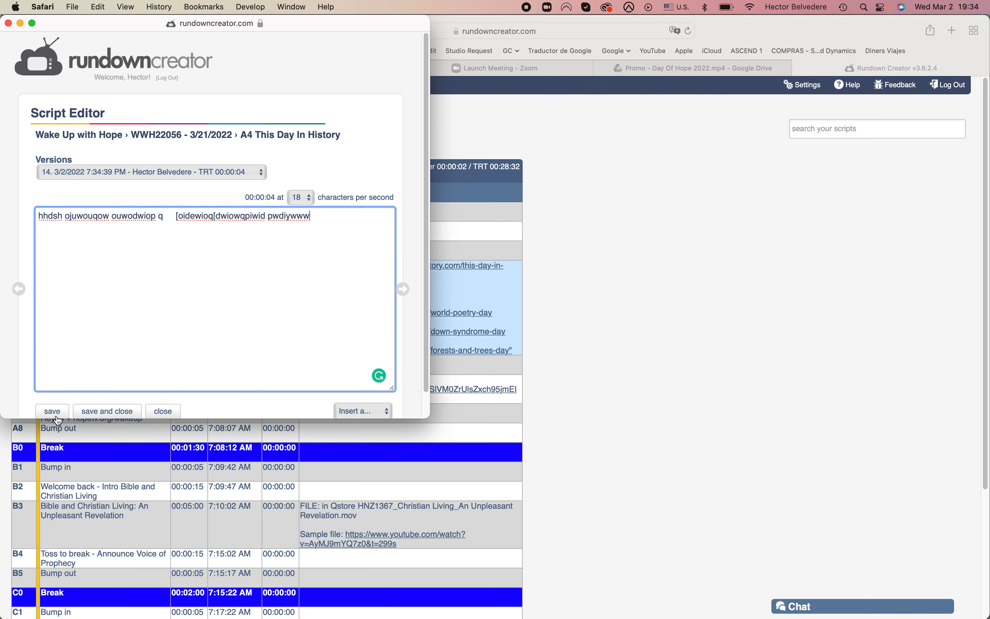
left_click(54, 414)
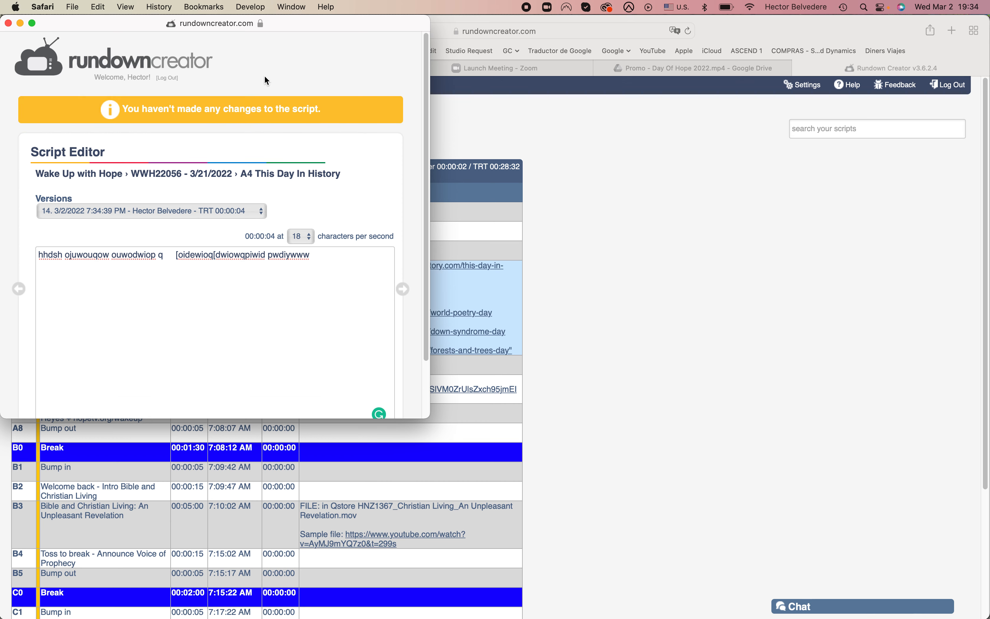
left_click(8, 23)
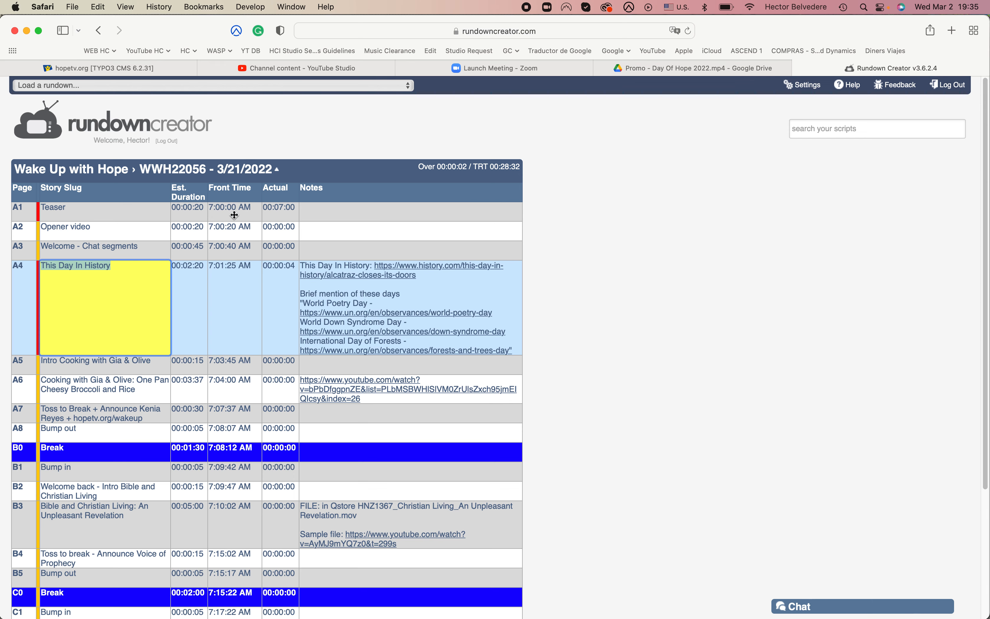
Review the estimated durations, front times and actual times across all segments, including the A4 This Day In History row
scroll(230, 358, "down", 5)
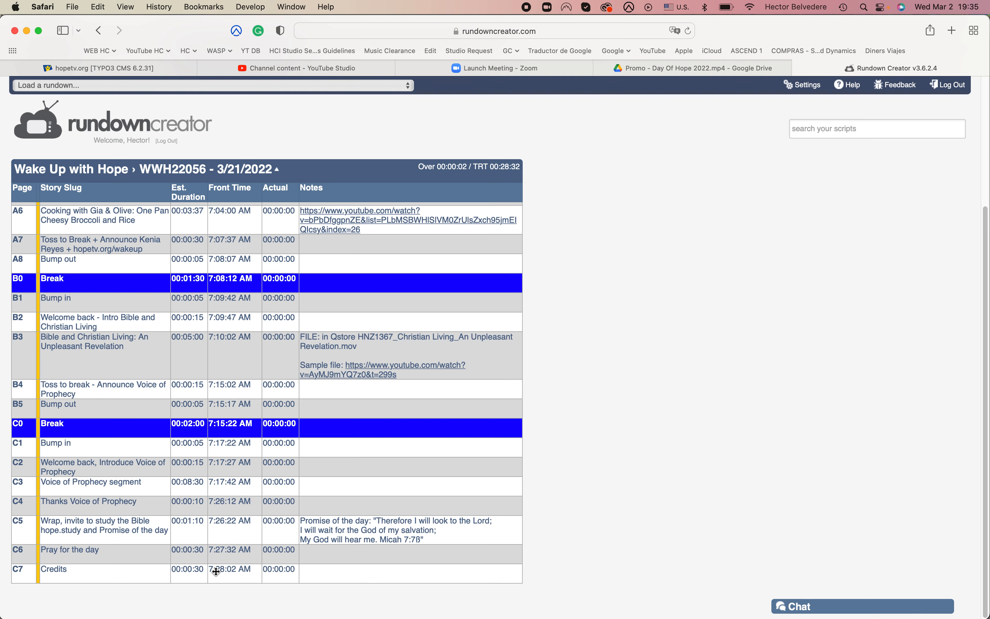
scroll(229, 571, "up", 5)
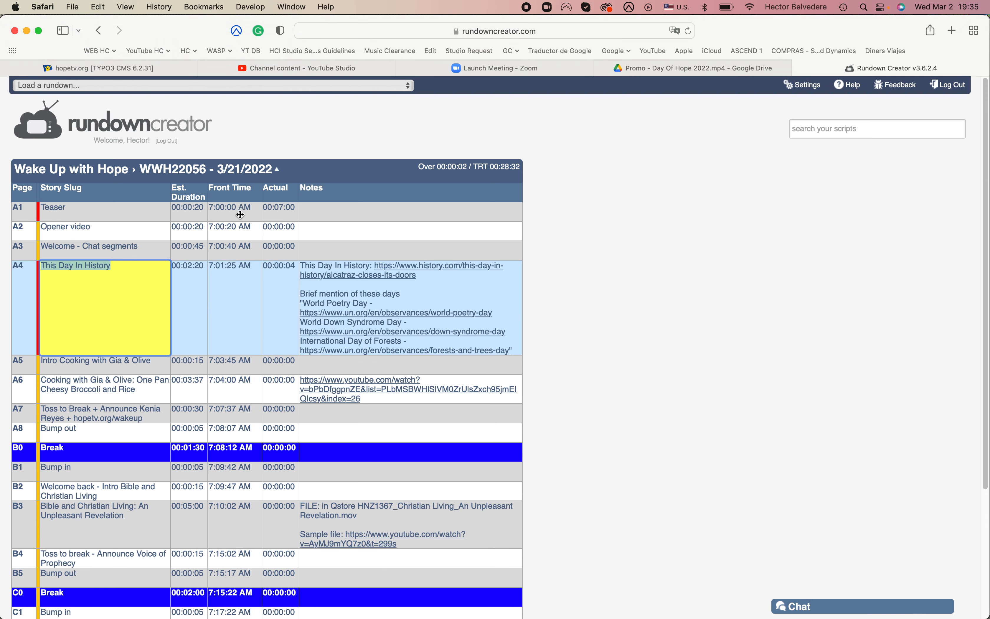
scroll(235, 435, "down", 5)
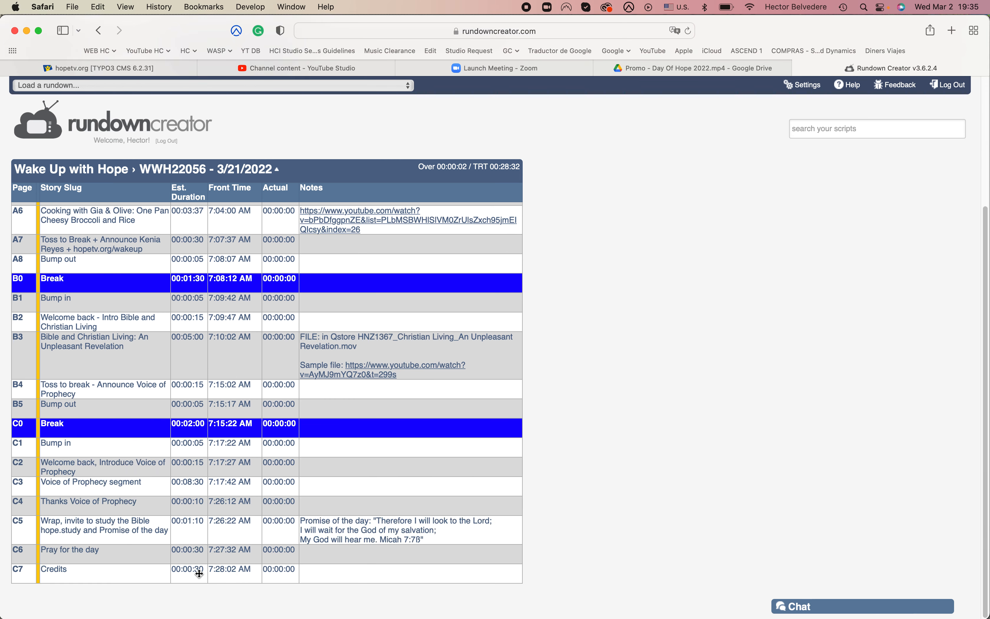
scroll(257, 480, "up", 5)
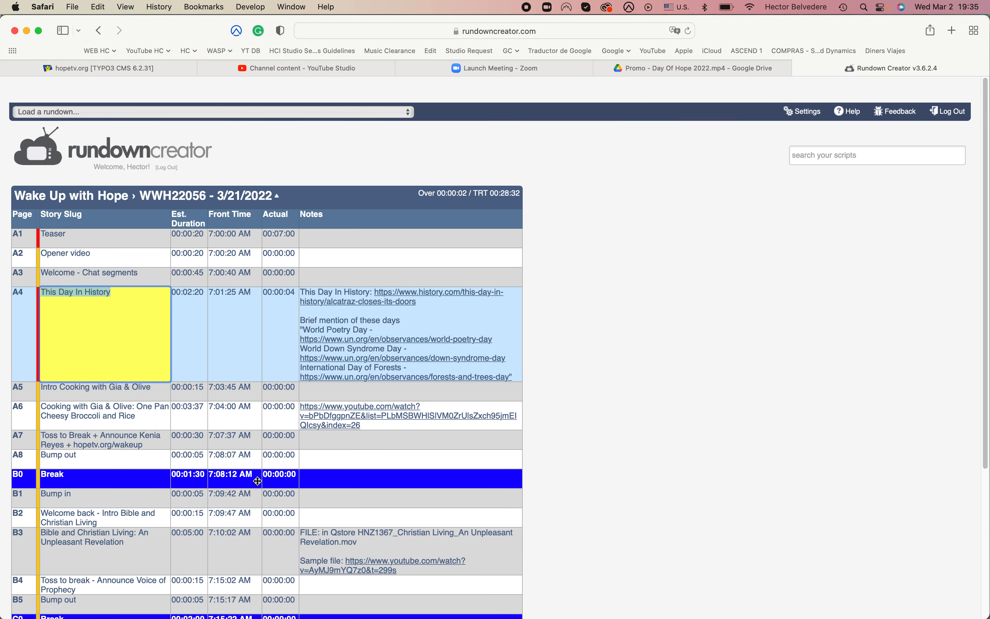
scroll(257, 481, "down", 1)
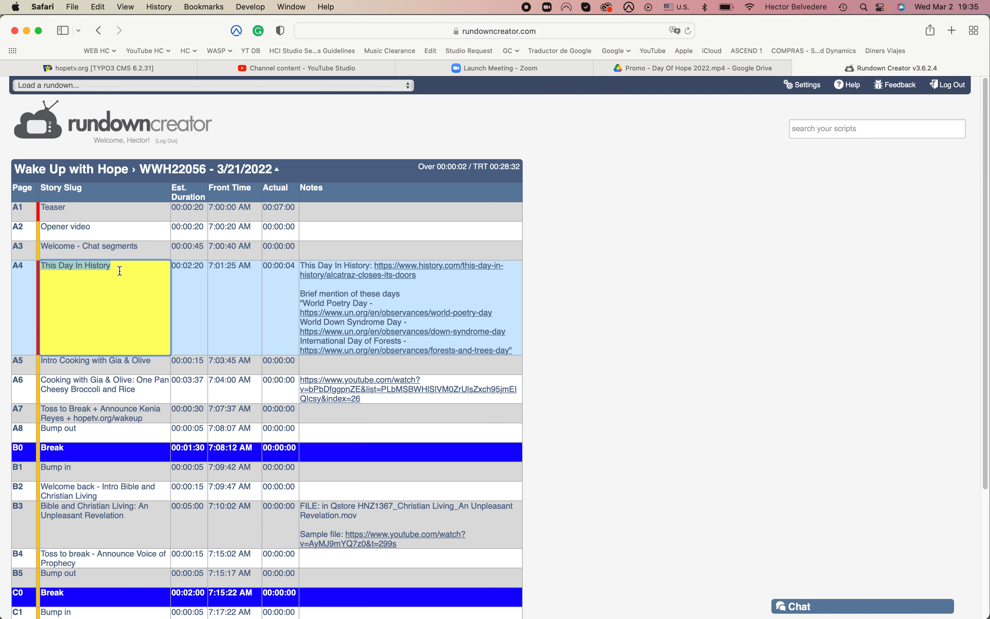
left_click(188, 273)
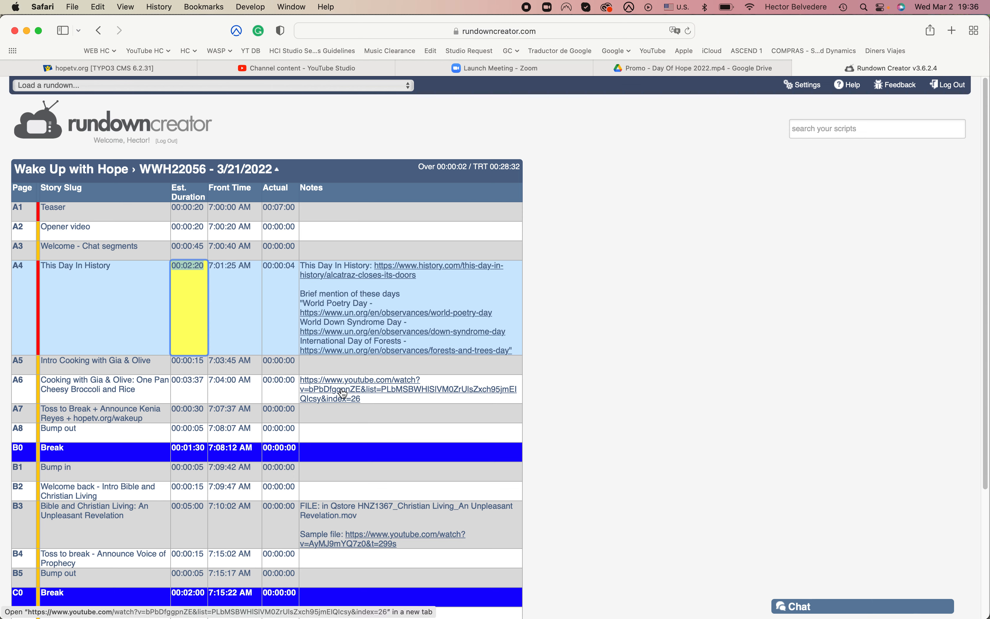
scroll(382, 316, "down", 5)
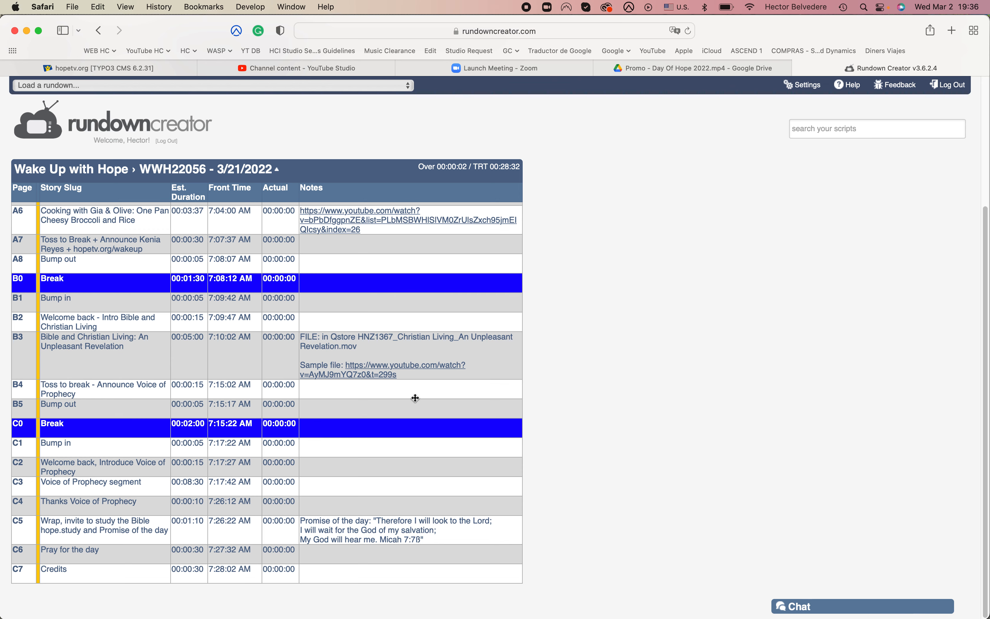
scroll(415, 397, "up", 5)
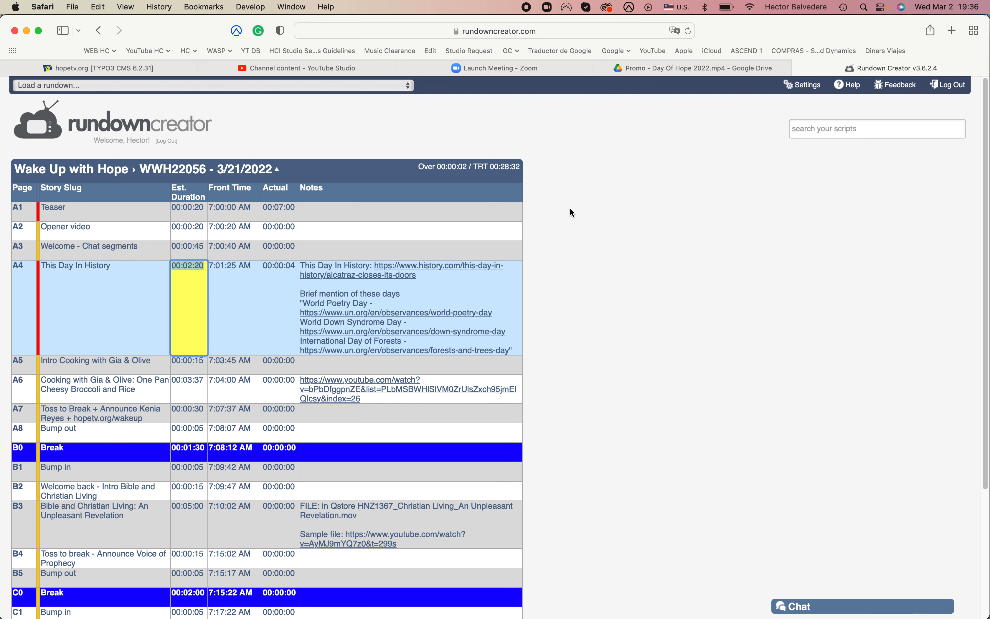
left_click(580, 240)
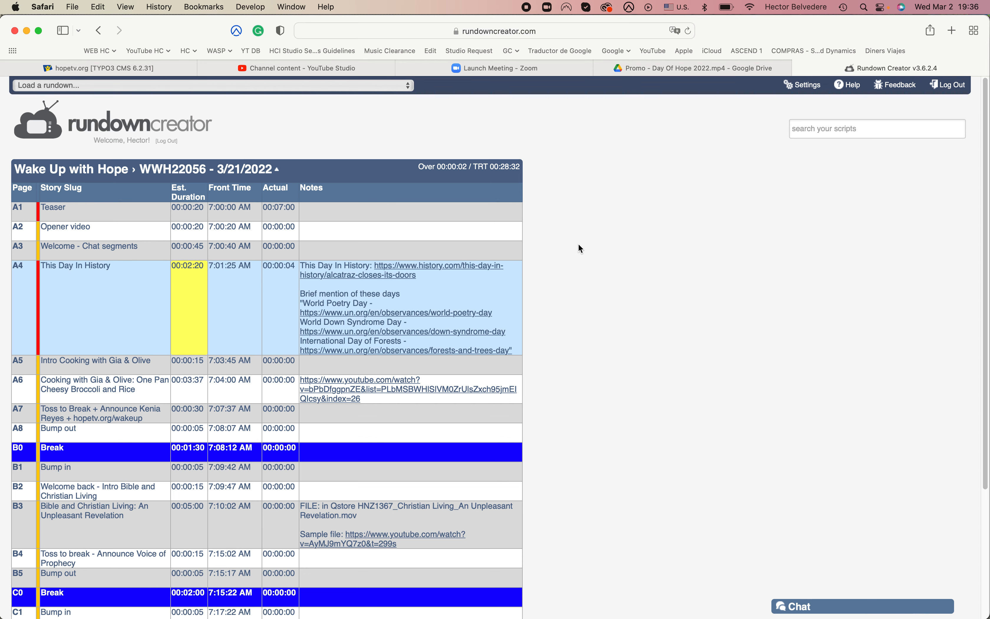
left_click(492, 194)
left_click(576, 321)
scroll(247, 381, "down", 3)
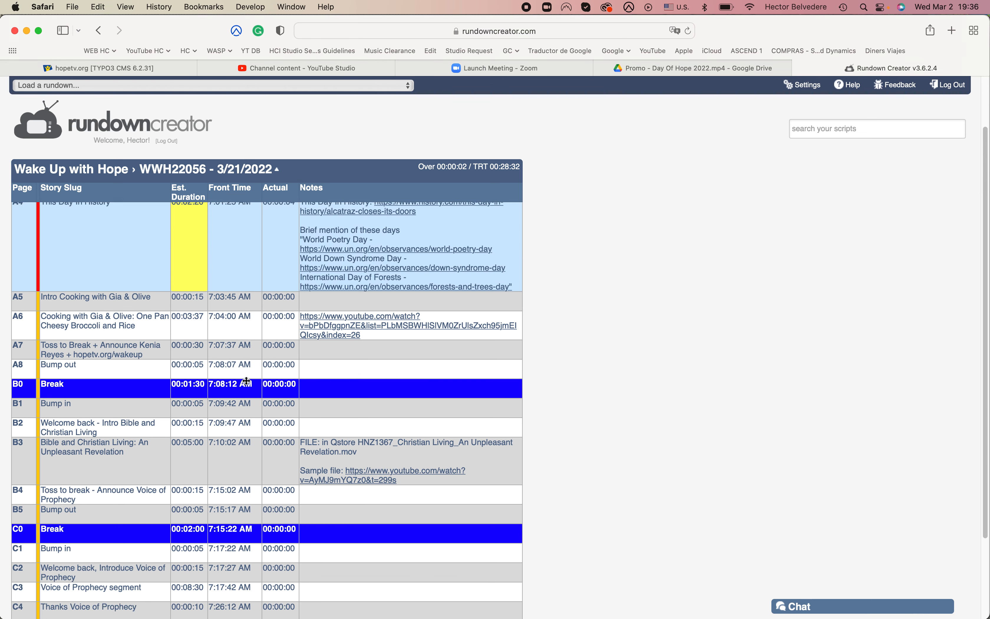
scroll(246, 380, "up", 3)
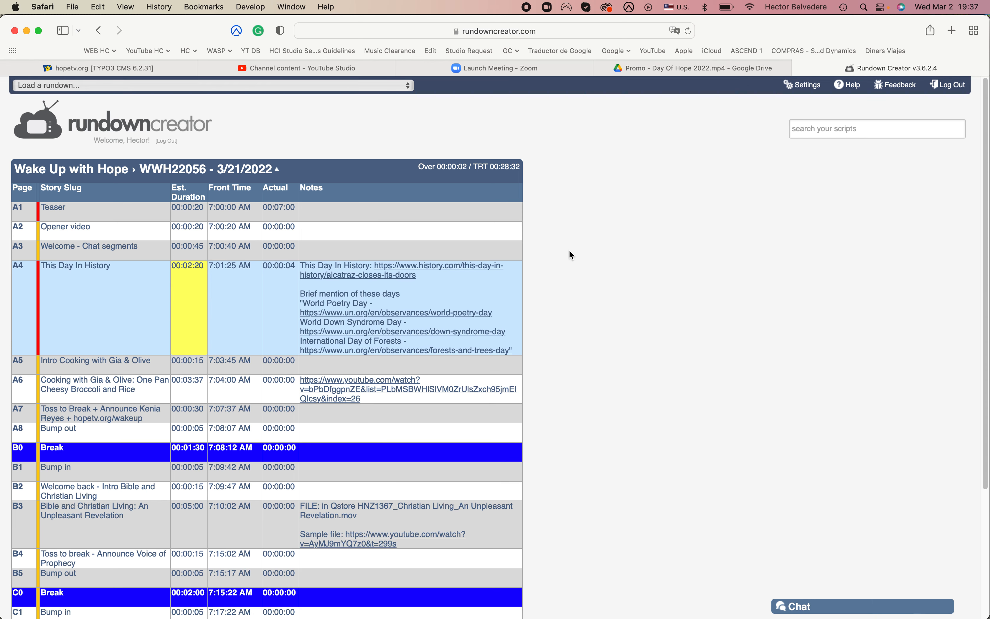
Start a new rundown in the A Day of Hope folder, keeping the Blank Rundown template, and title it "Test 1"
left_click(229, 85)
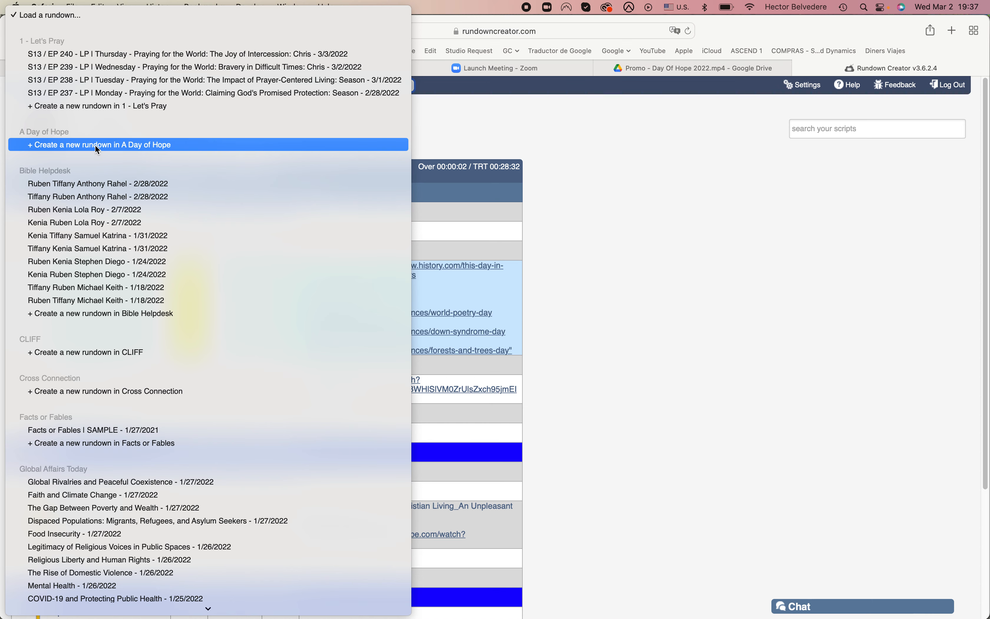
left_click(68, 145)
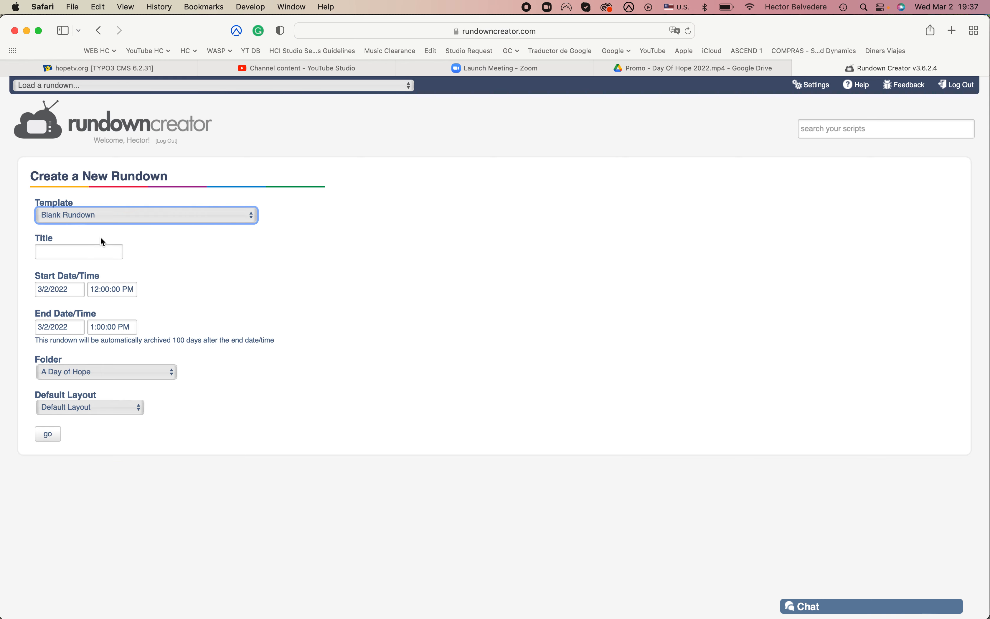
left_click(81, 220)
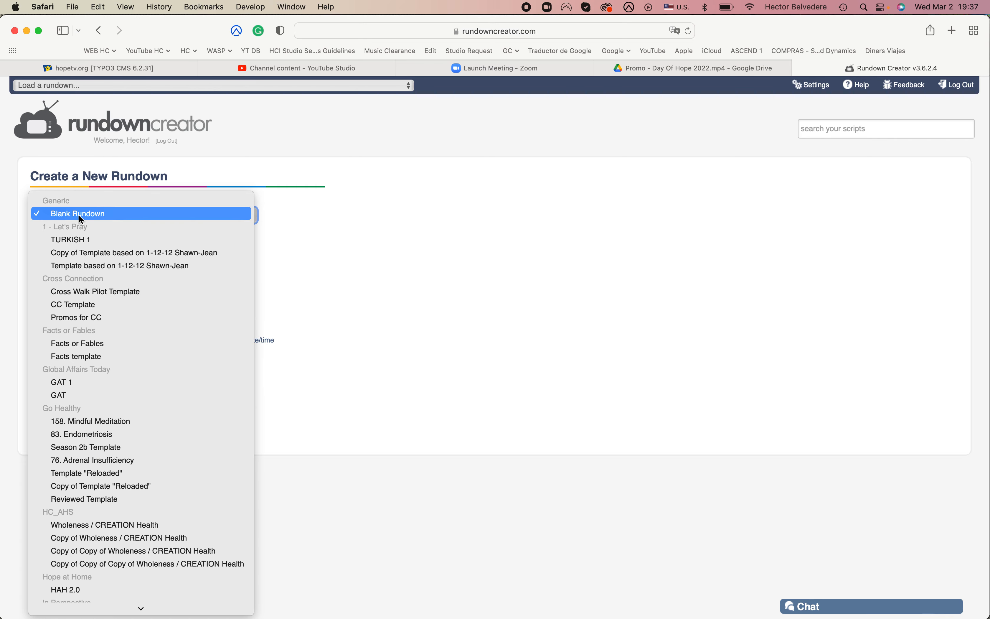
left_click(338, 222)
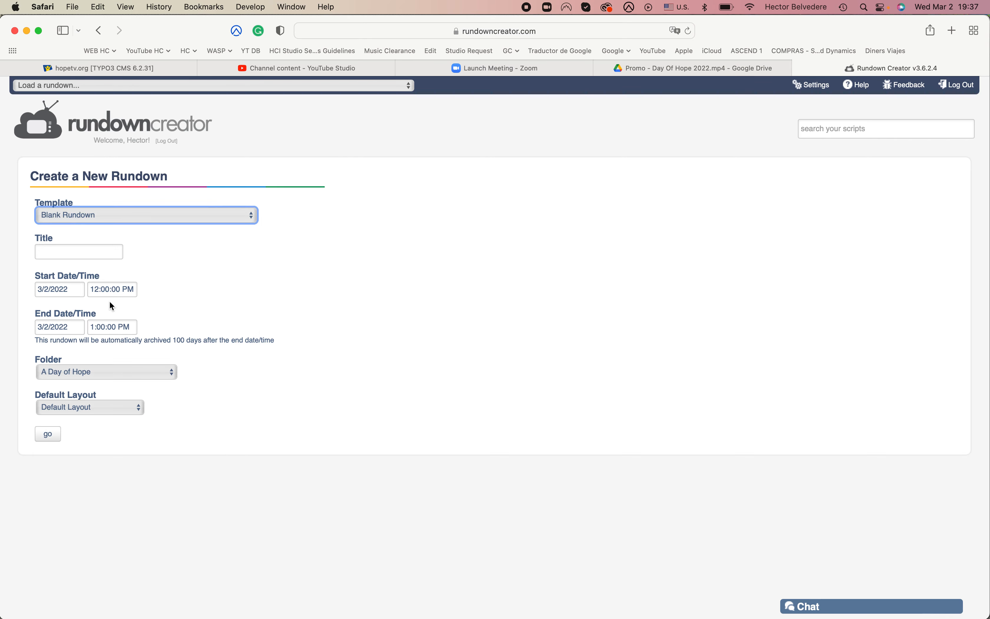
left_click(66, 251)
type("Test 1")
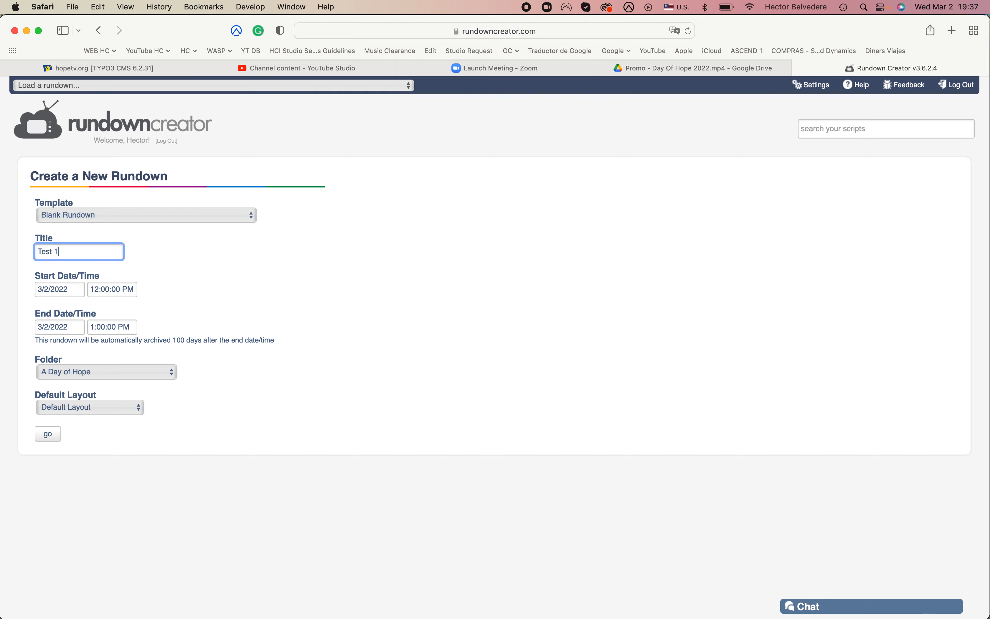
Set the new rundown's start to 3/16/2022 at 6:00:00 PM
left_click(60, 289)
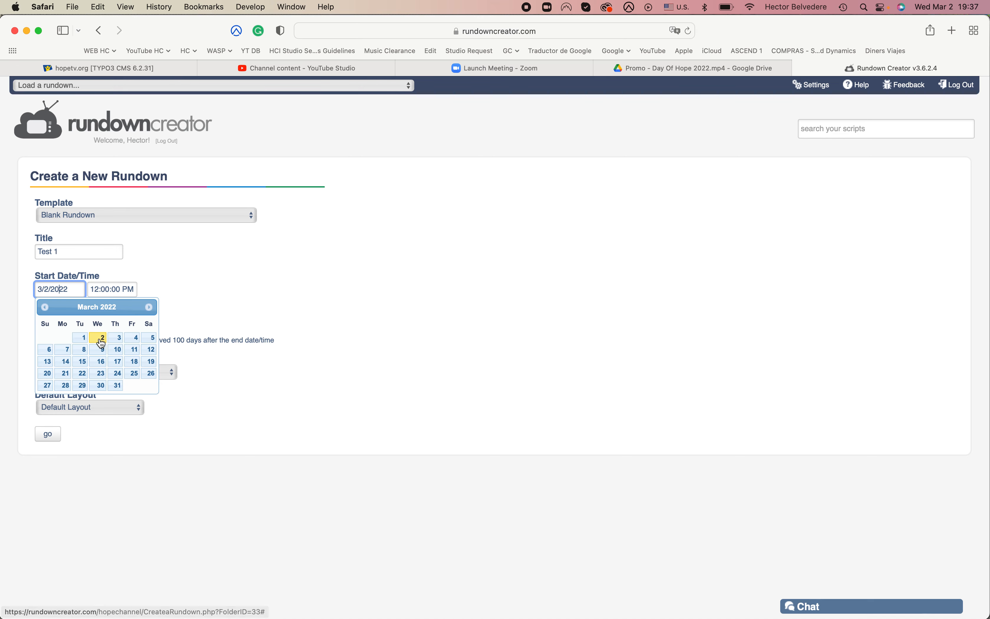
left_click(103, 363)
left_click(113, 289)
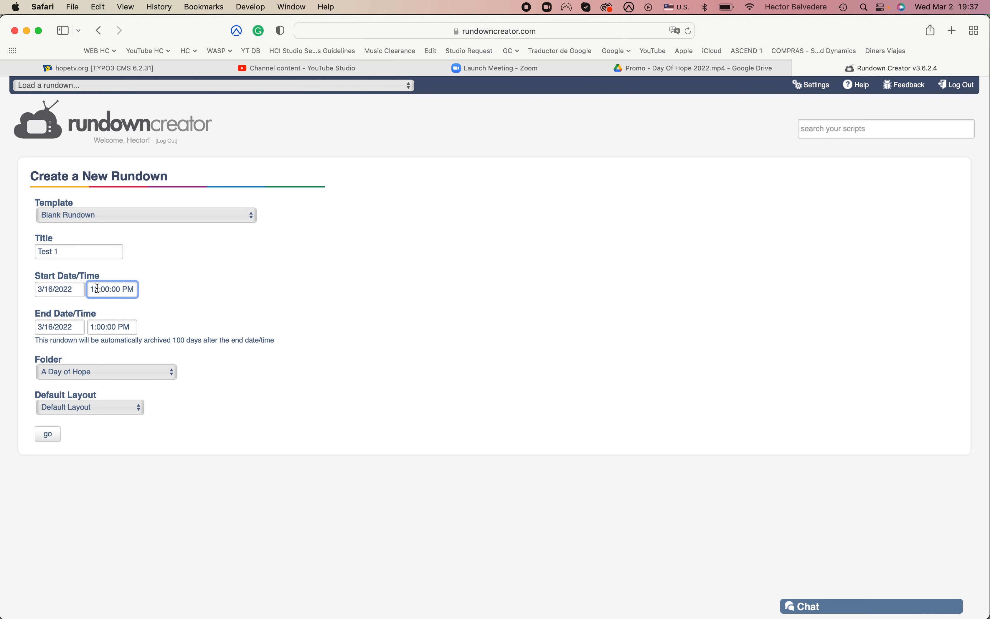
left_click_drag(95, 289, 86, 288)
type("6")
left_click(129, 290)
Set the rundown's end time to 9:00:00 PM, keeping the end date on the same day as the start
left_click(97, 326)
key("BackSpace")
type("9")
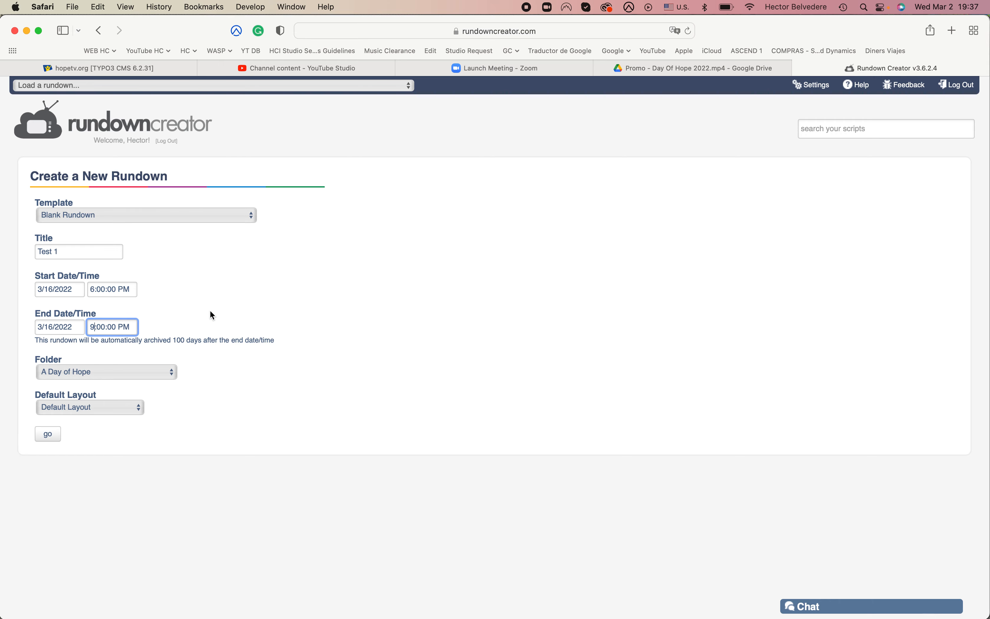
left_click(210, 311)
left_click(72, 326)
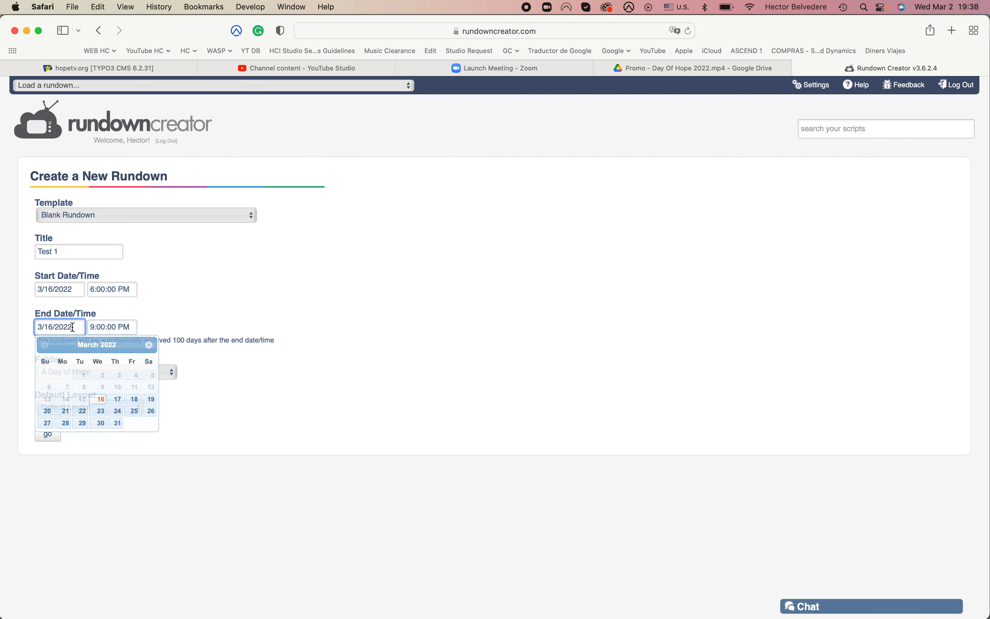
left_click(237, 298)
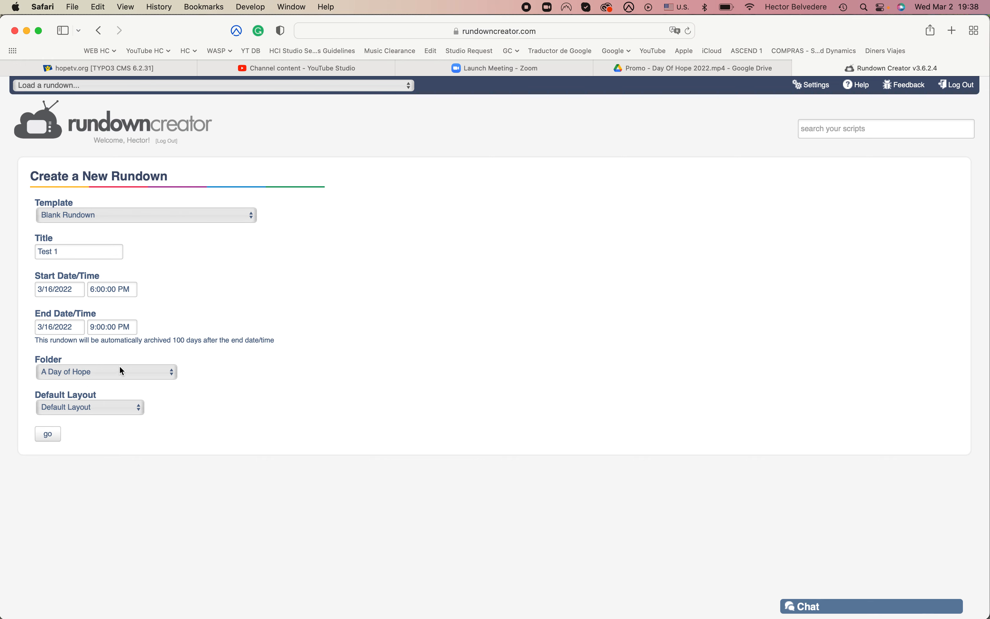
Dismiss the message notification, choose GAT 2 as the default layout and create the rundown
mouse_move(782, 27)
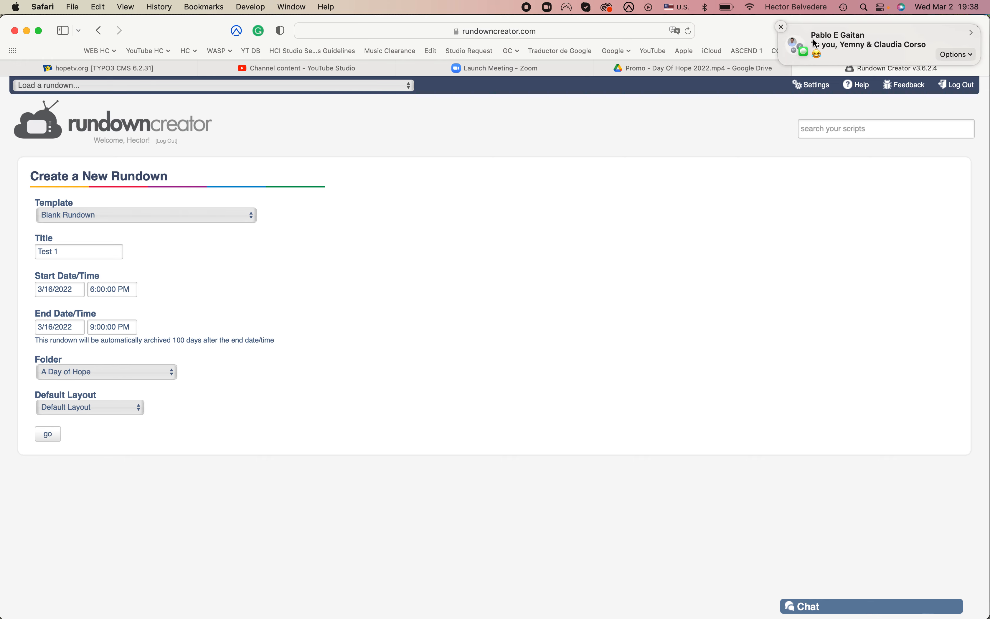
left_click(782, 26)
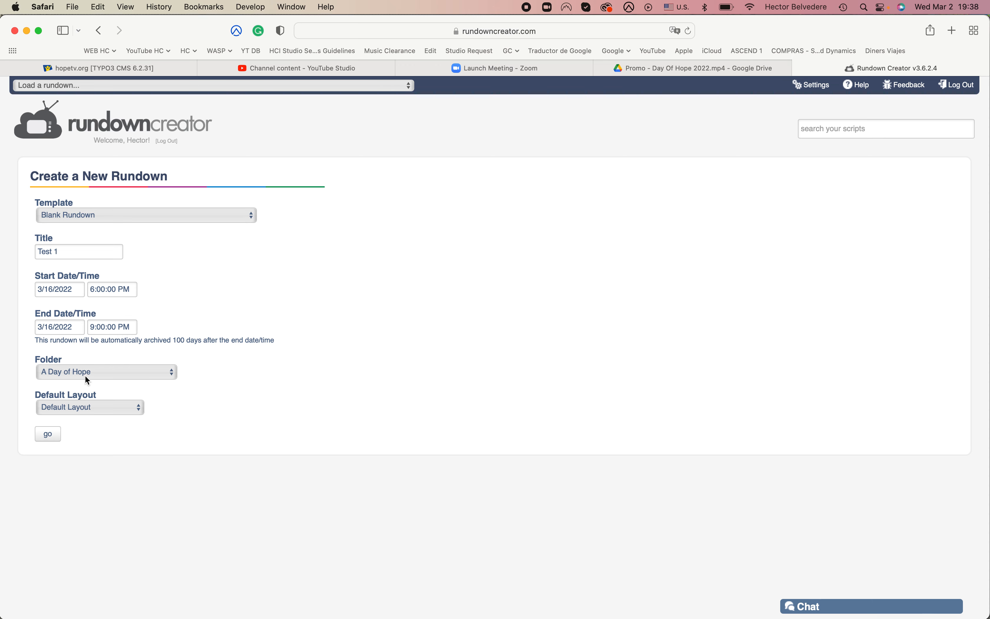
left_click(83, 409)
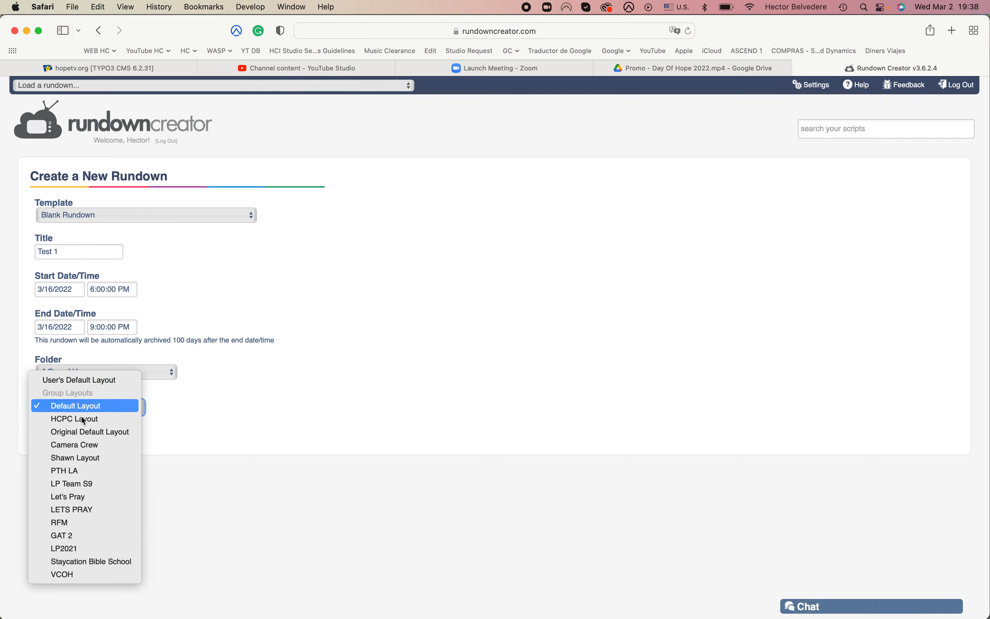
left_click(74, 536)
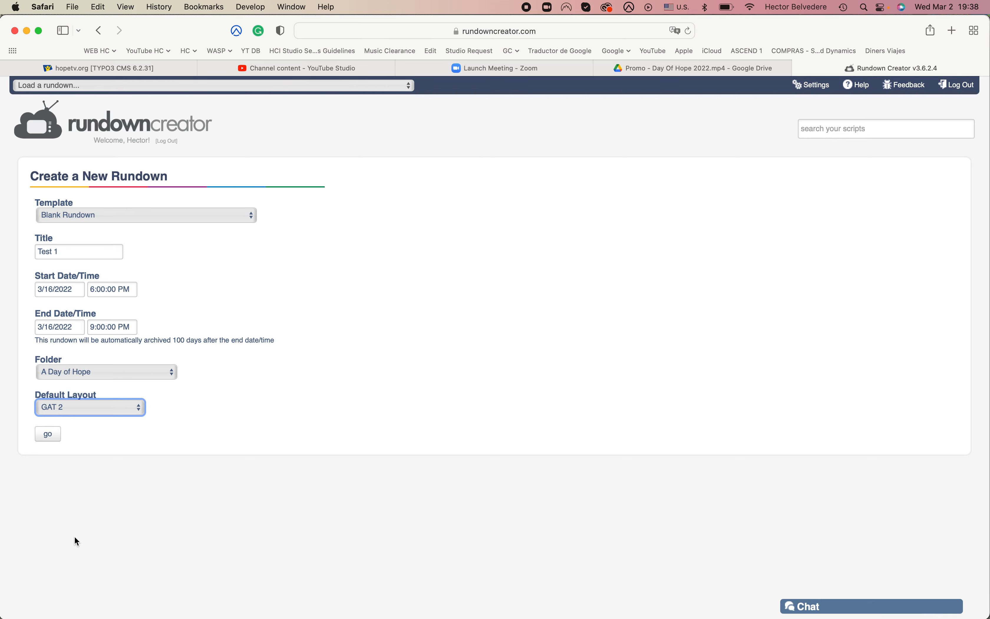
left_click(48, 434)
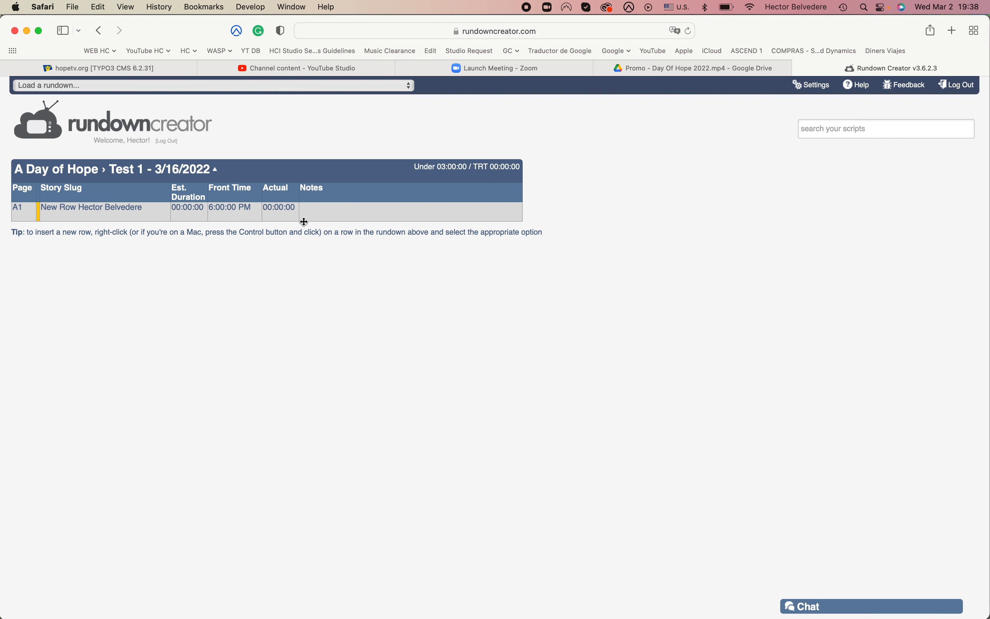
Name the A1 row's story slug "Welcome" and set its estimated duration to 45 seconds
left_click(78, 209)
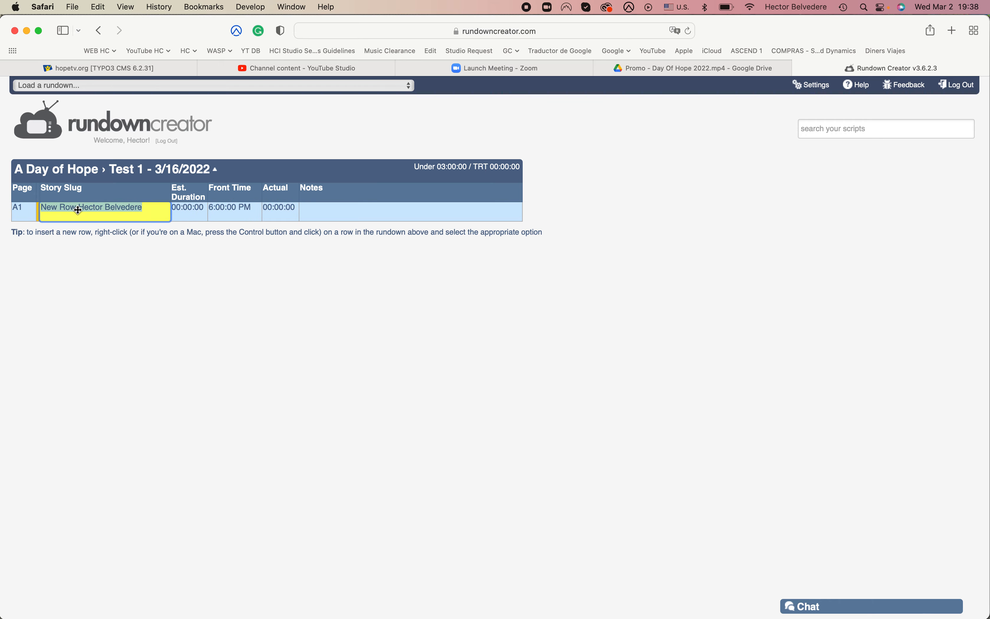
type("Welcome")
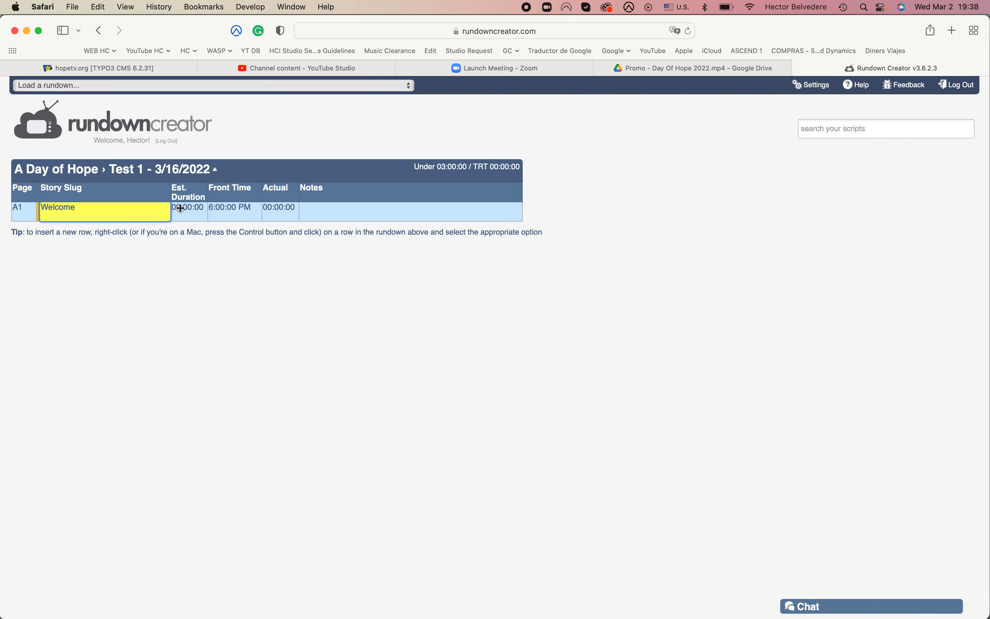
left_click(200, 210)
type("45")
key("Tab")
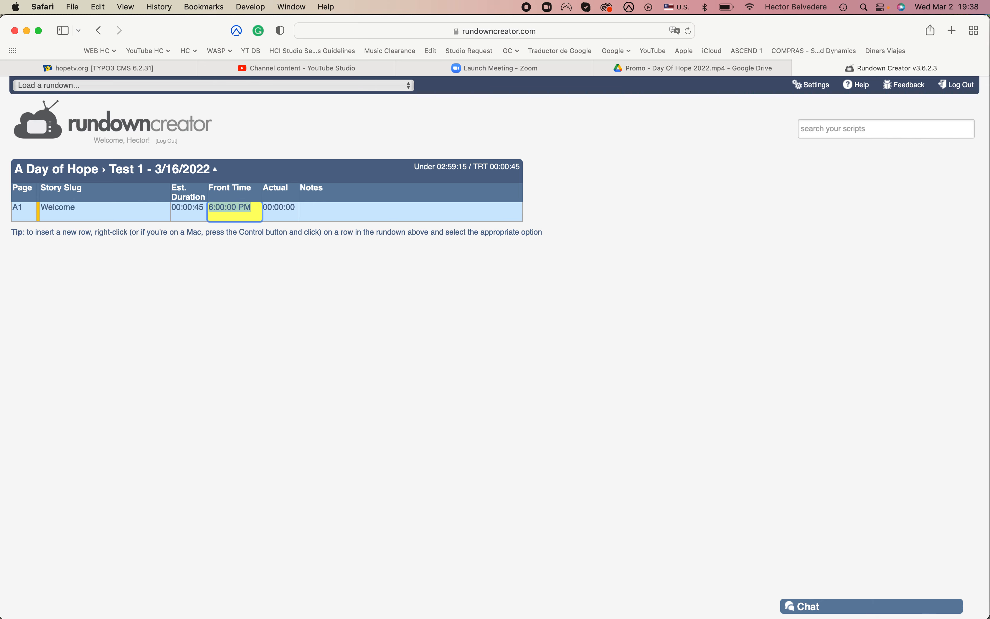
key("Tab")
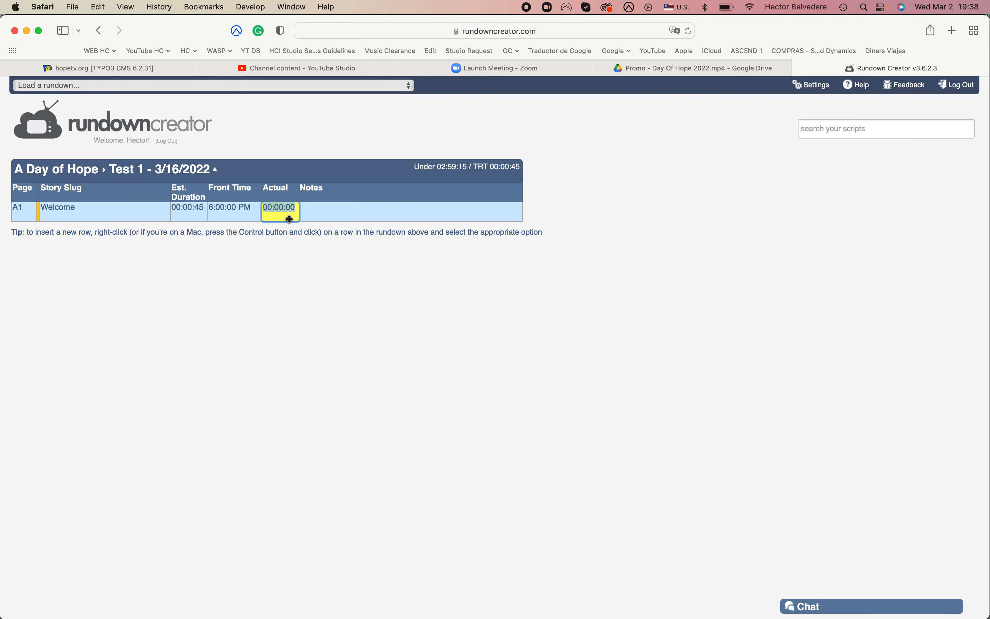
left_click(114, 219)
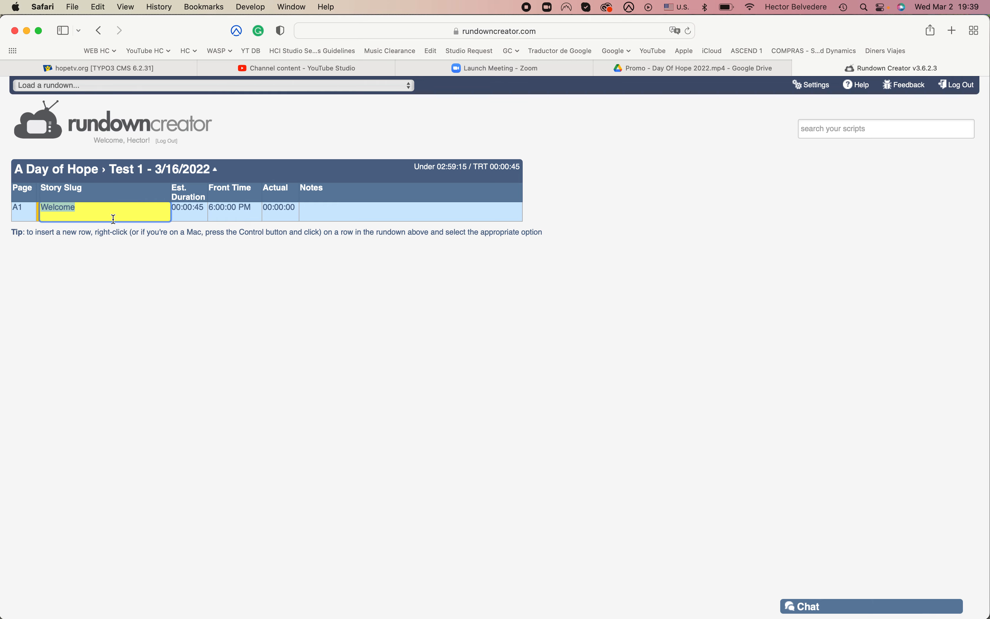
left_click(58, 265)
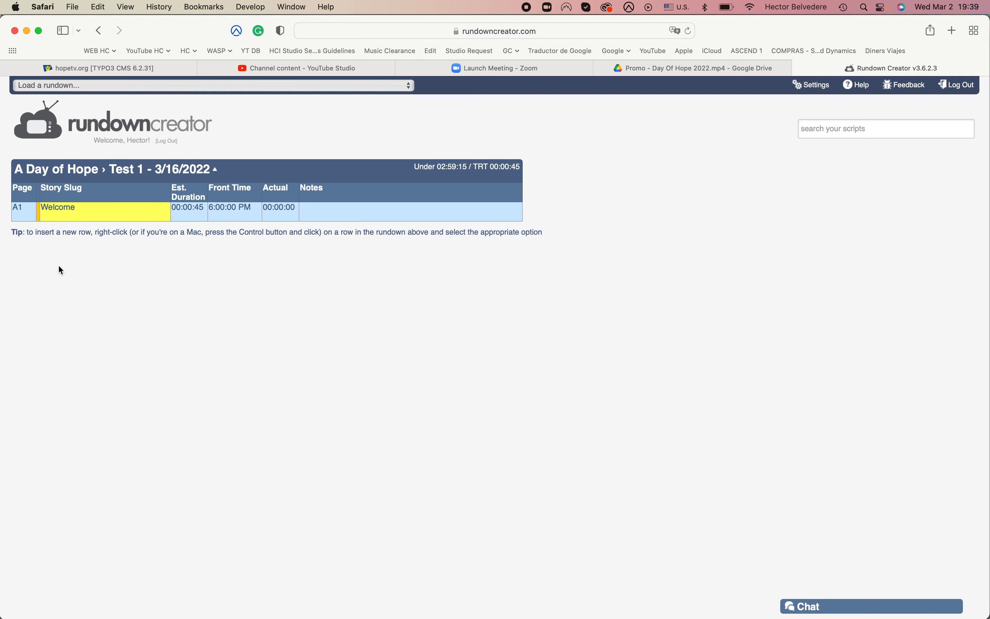
right_click(38, 210)
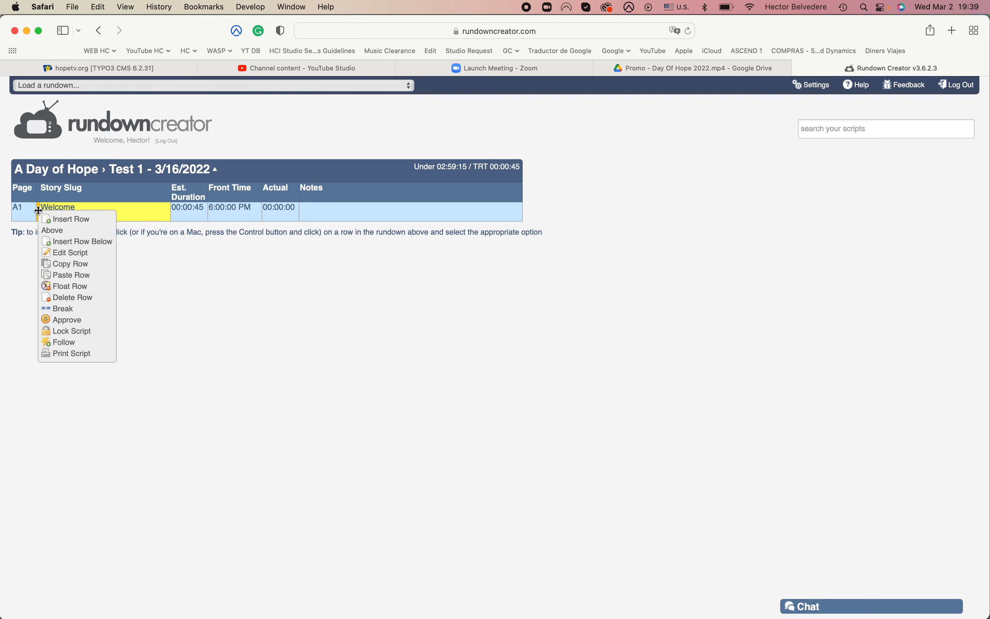
left_click(148, 293)
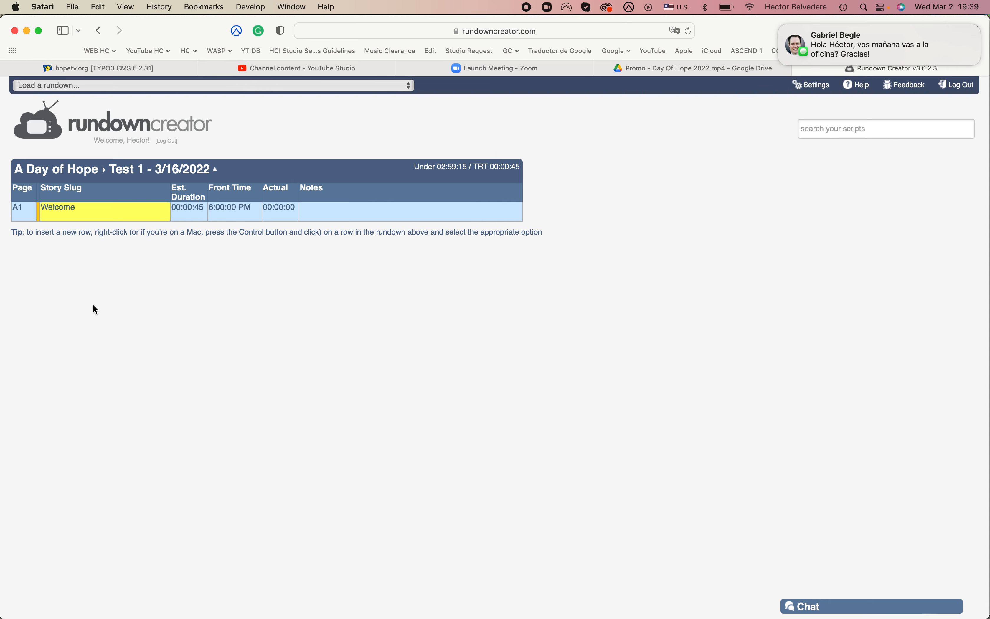
mouse_move(800, 33)
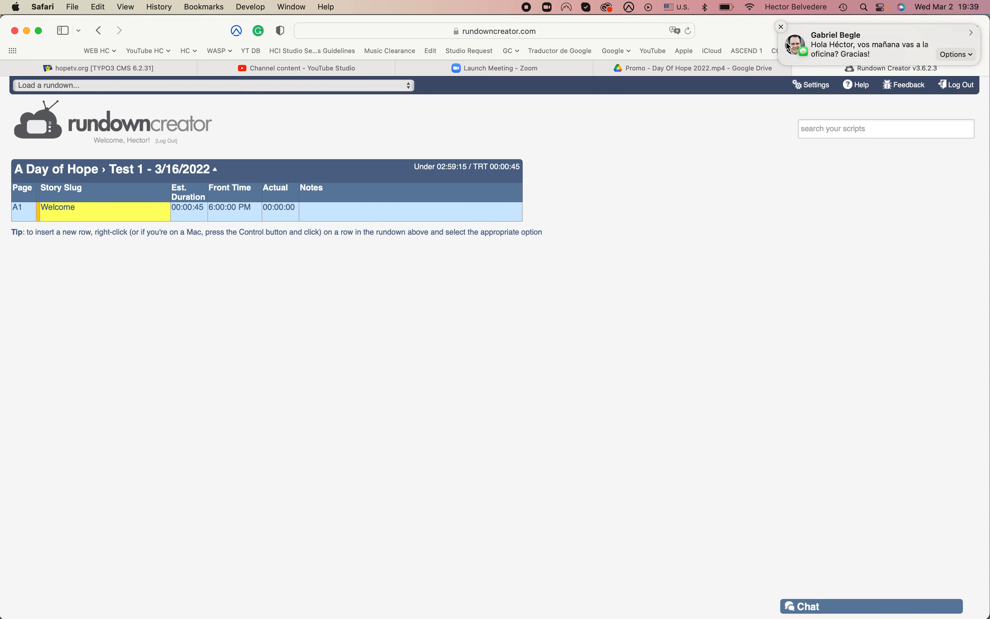
left_click(781, 27)
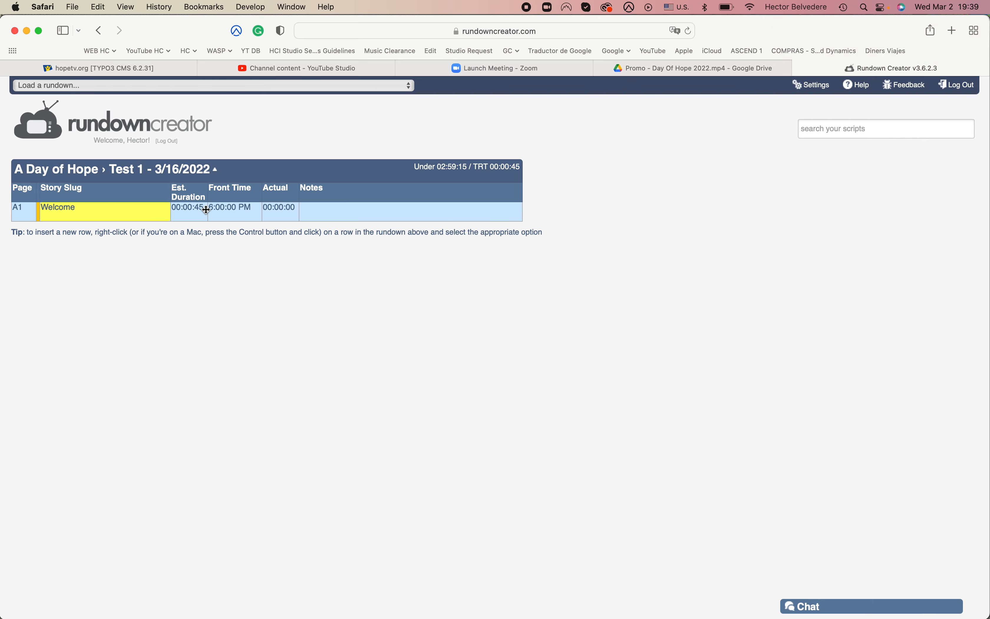
Insert five new rows below the Welcome row, extending the rundown from A2 through A6
right_click(105, 213)
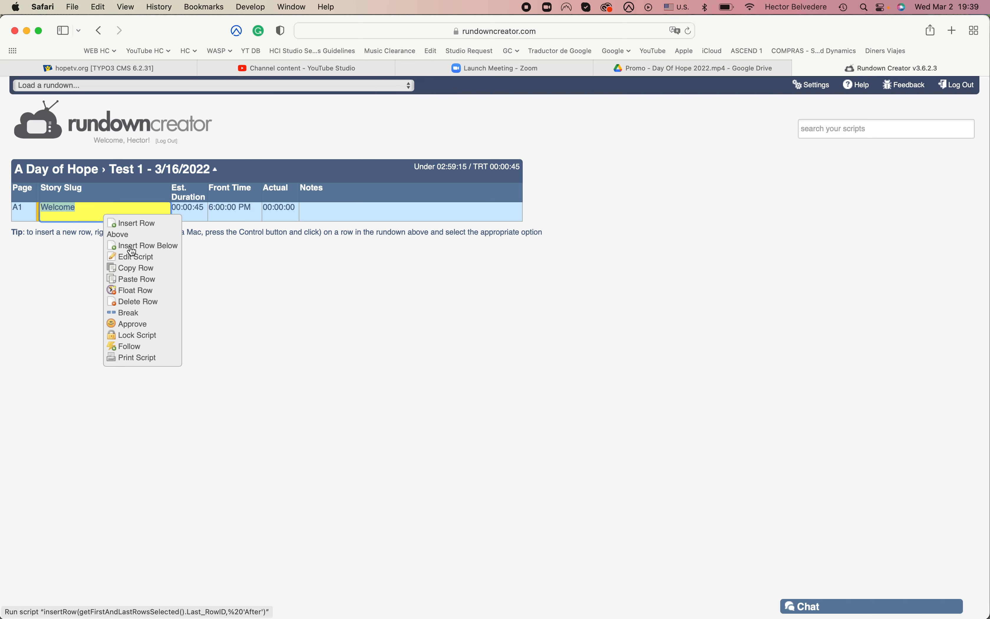
left_click(153, 250)
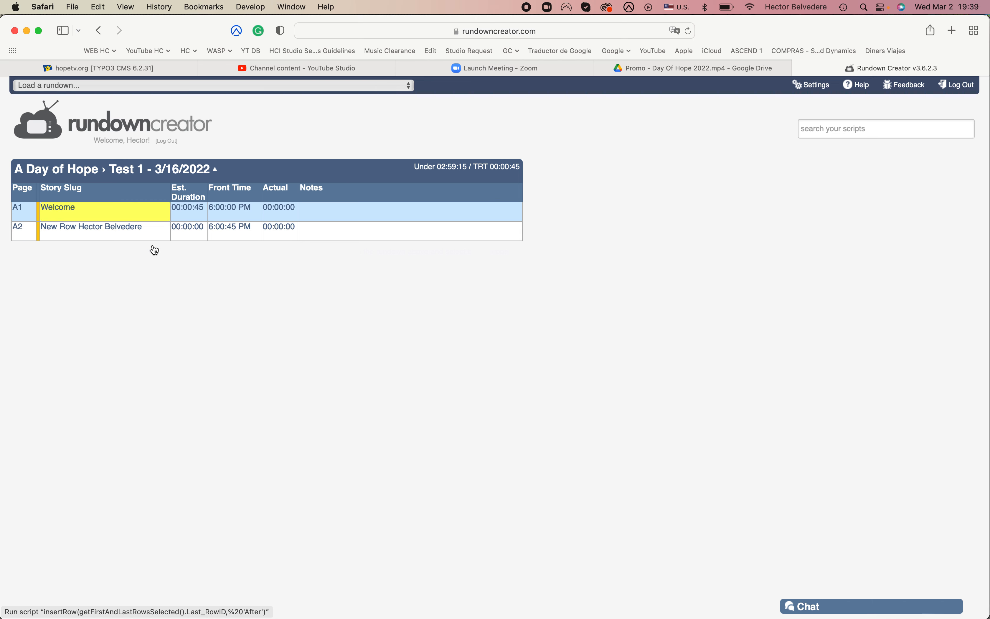
right_click(98, 232)
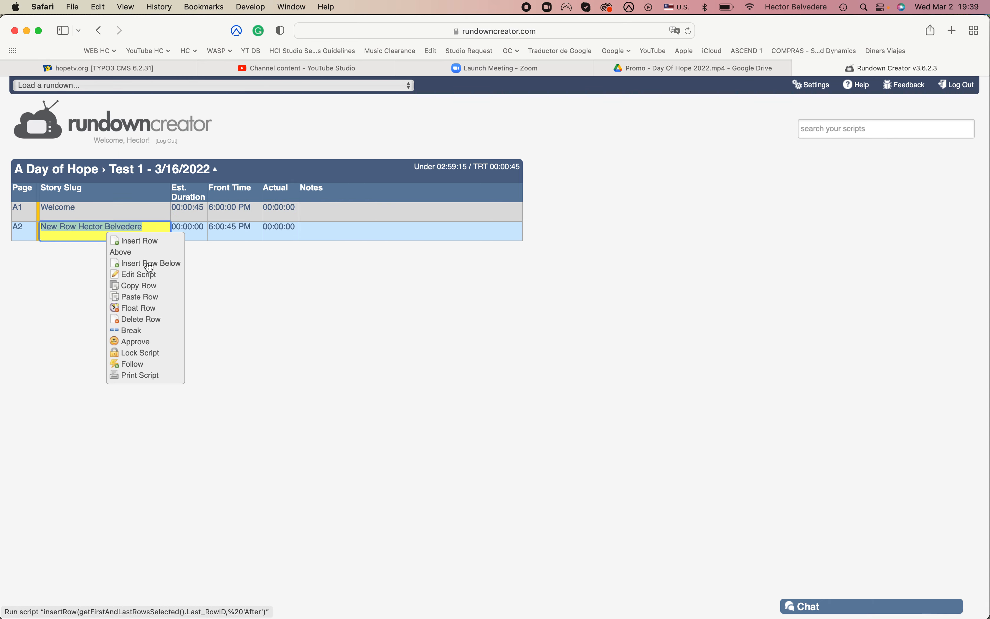
left_click(158, 263)
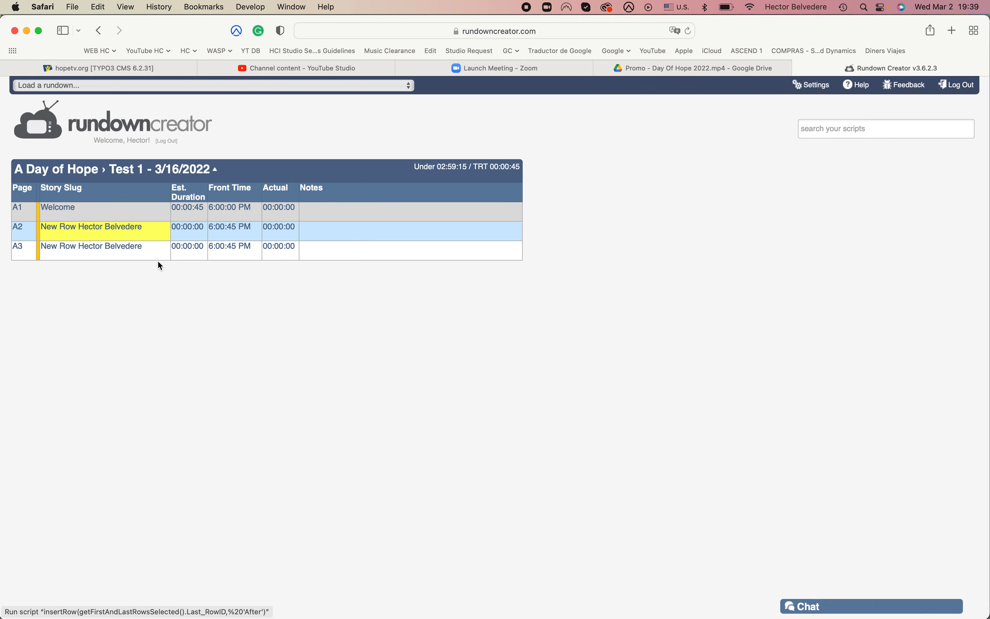
right_click(126, 255)
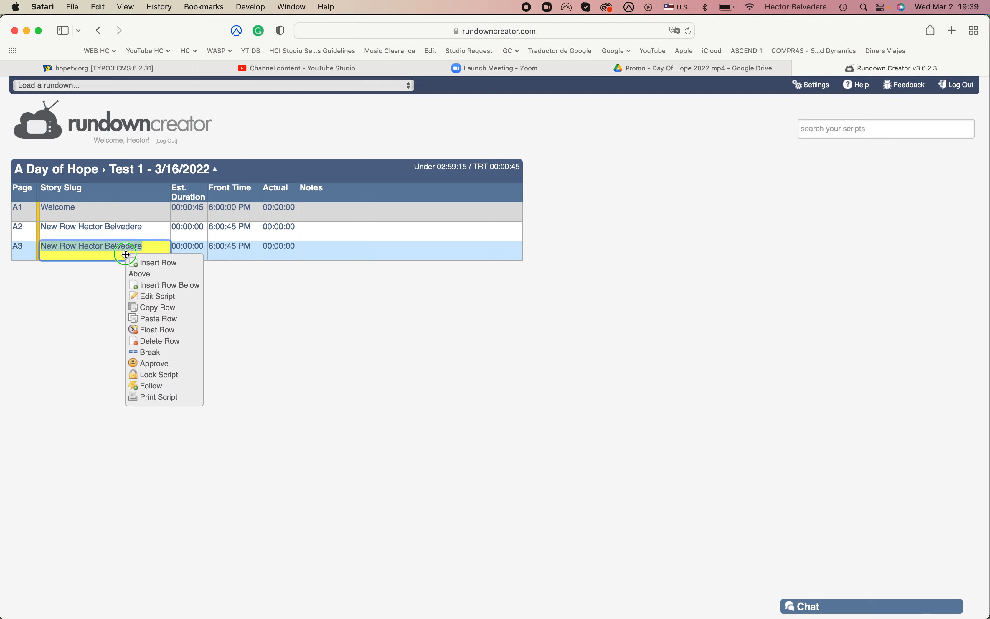
left_click(158, 289)
right_click(136, 269)
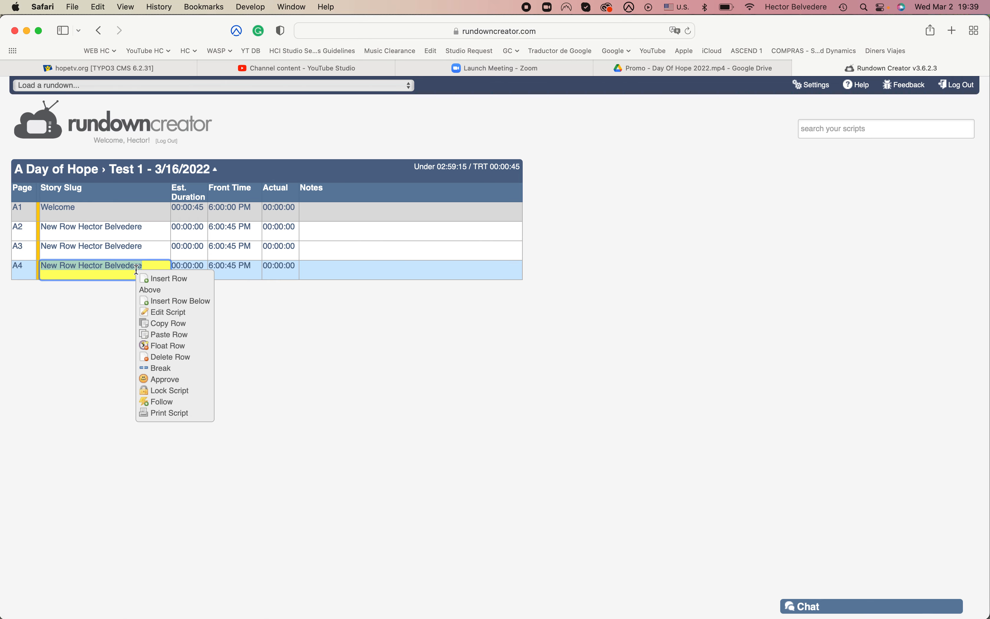
left_click(173, 302)
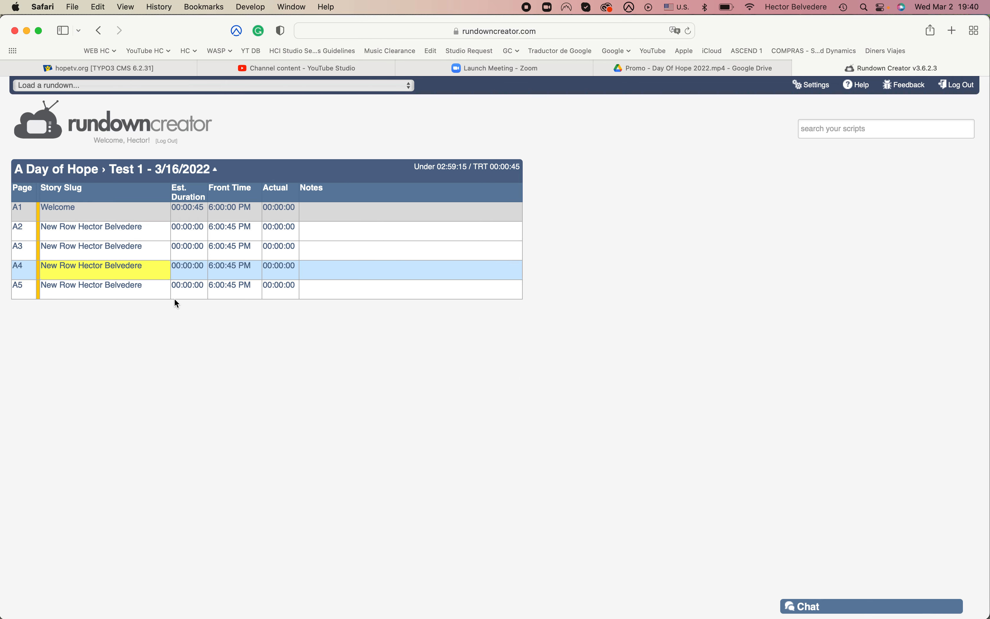
right_click(93, 288)
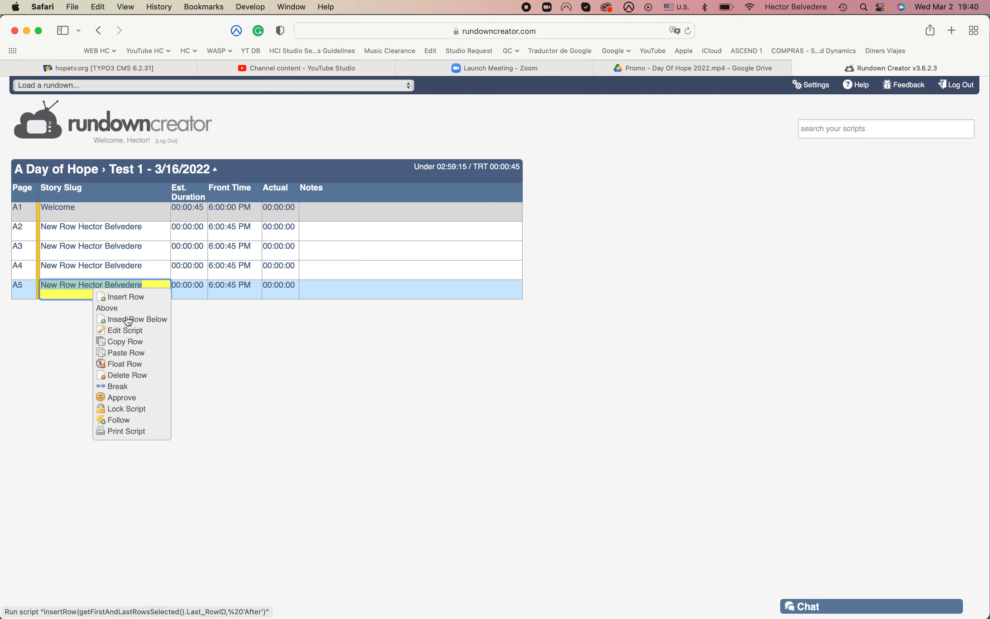
left_click(154, 320)
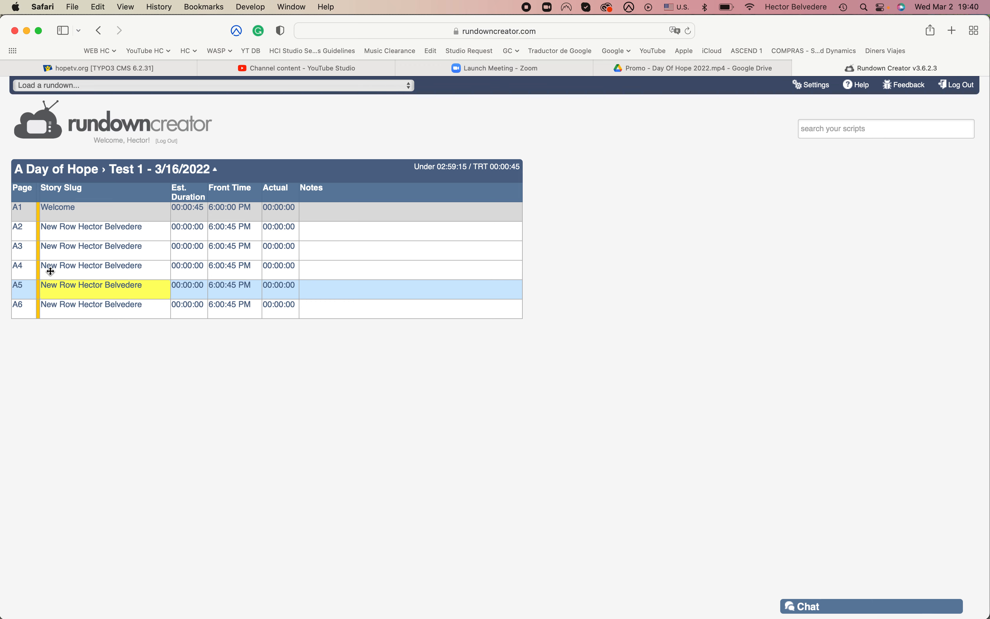
Rename the A4 row's story slug to "Toss to break"
double_click(61, 272)
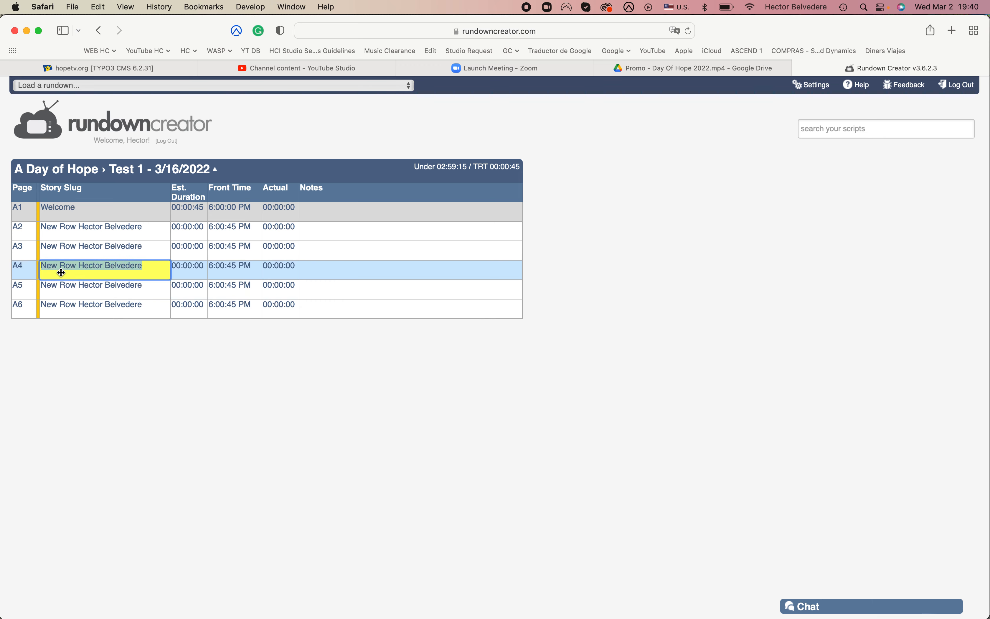
type("Toss to break")
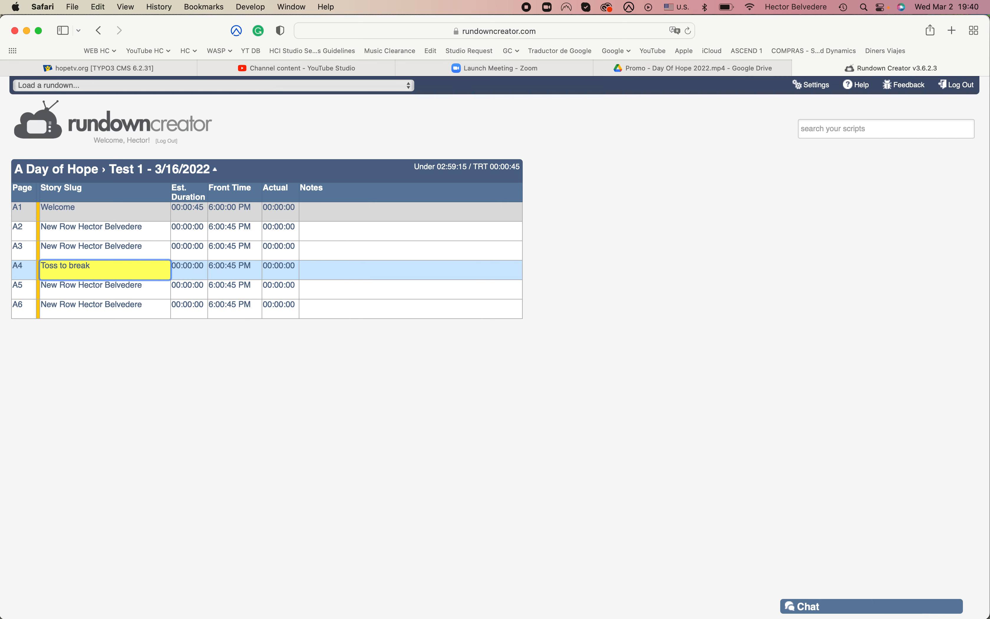
key("Return")
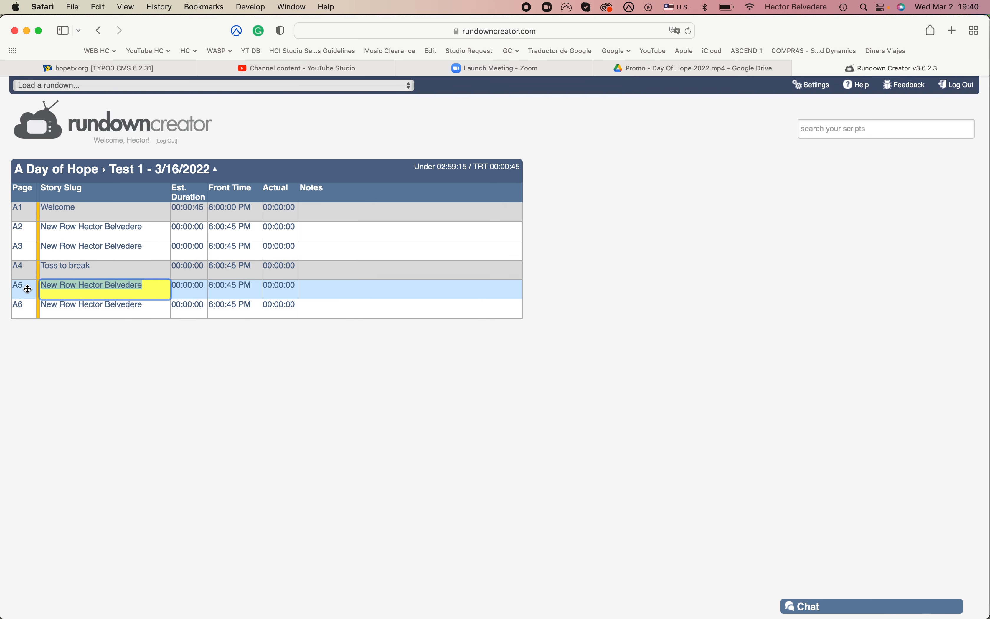
Turn the A5 row below "Toss to break" into a break row
right_click(154, 284)
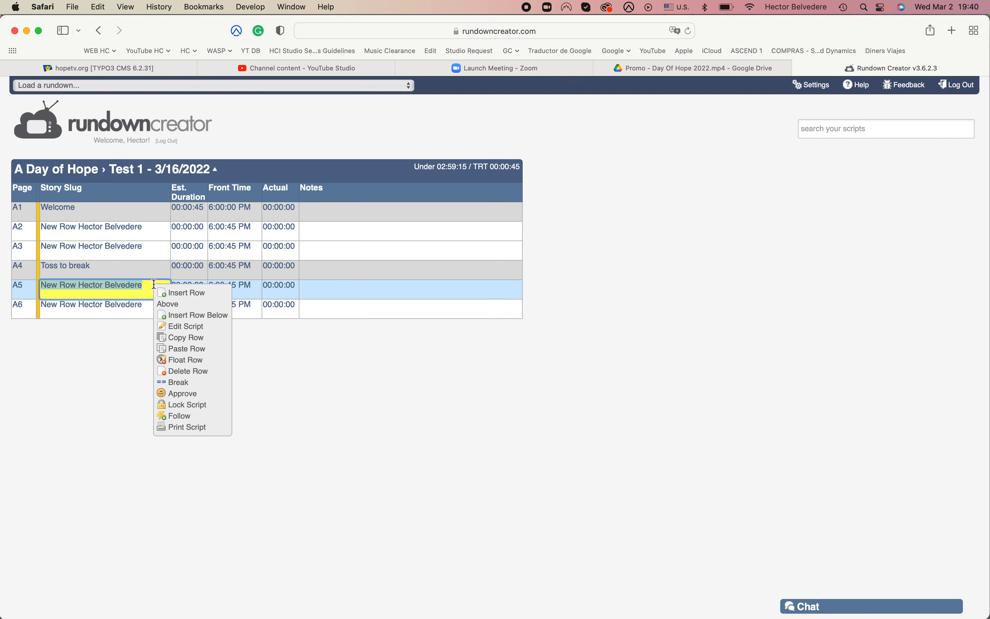
left_click(183, 384)
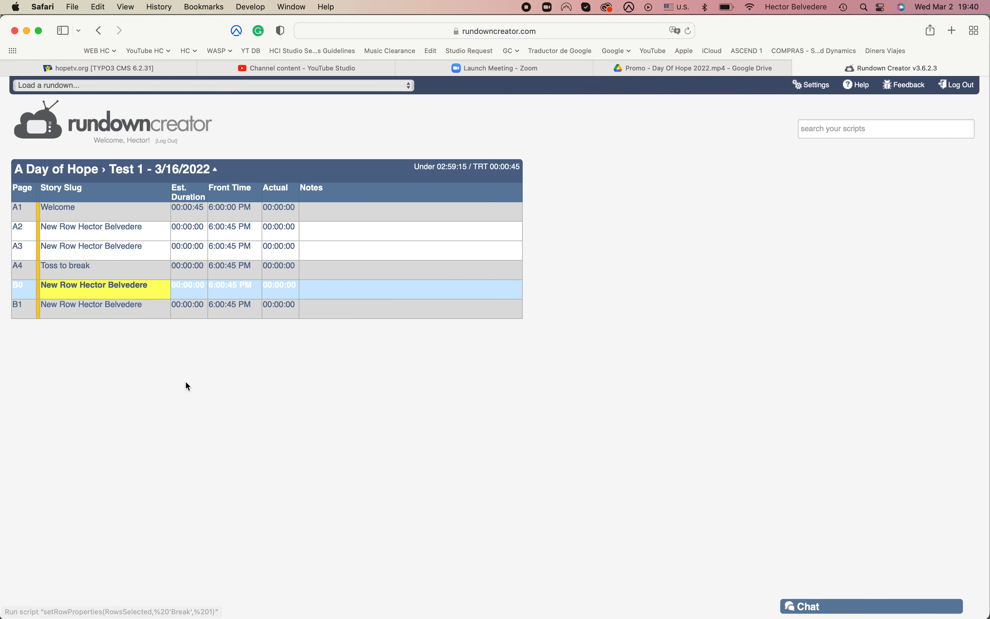
left_click(87, 311)
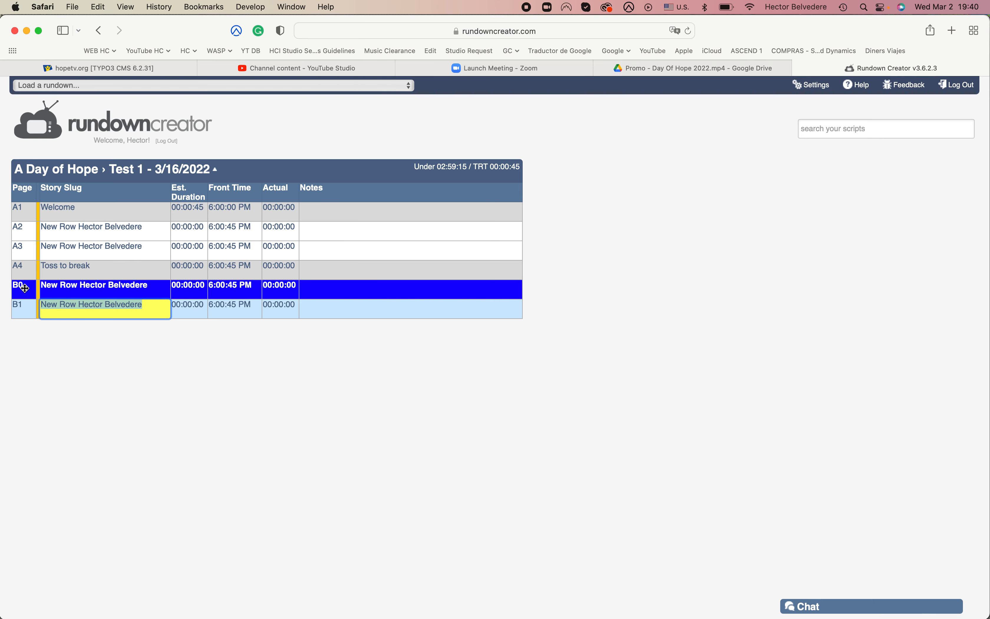
left_click(25, 311)
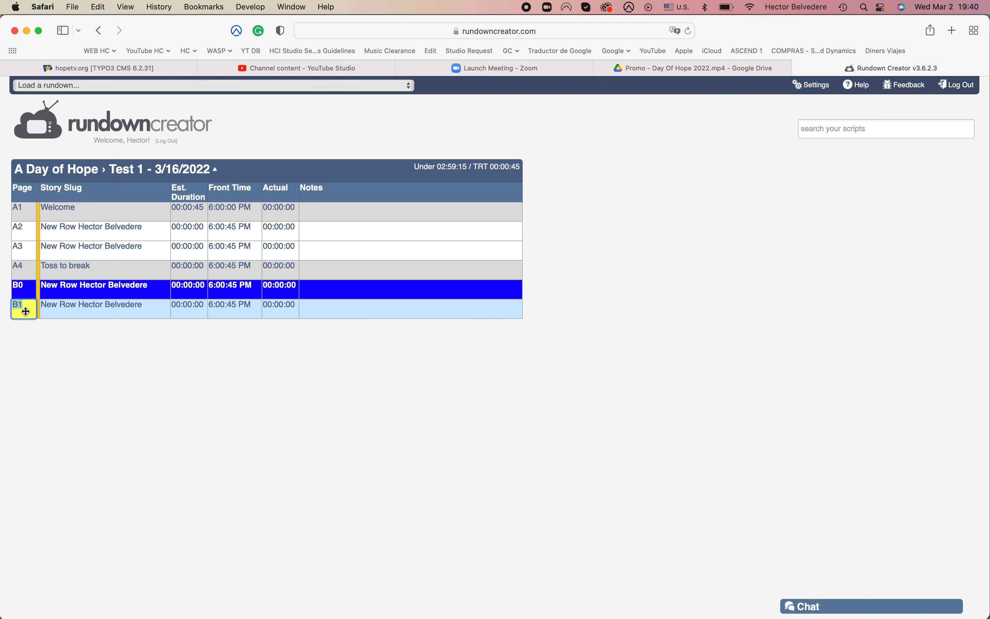
left_click(27, 291)
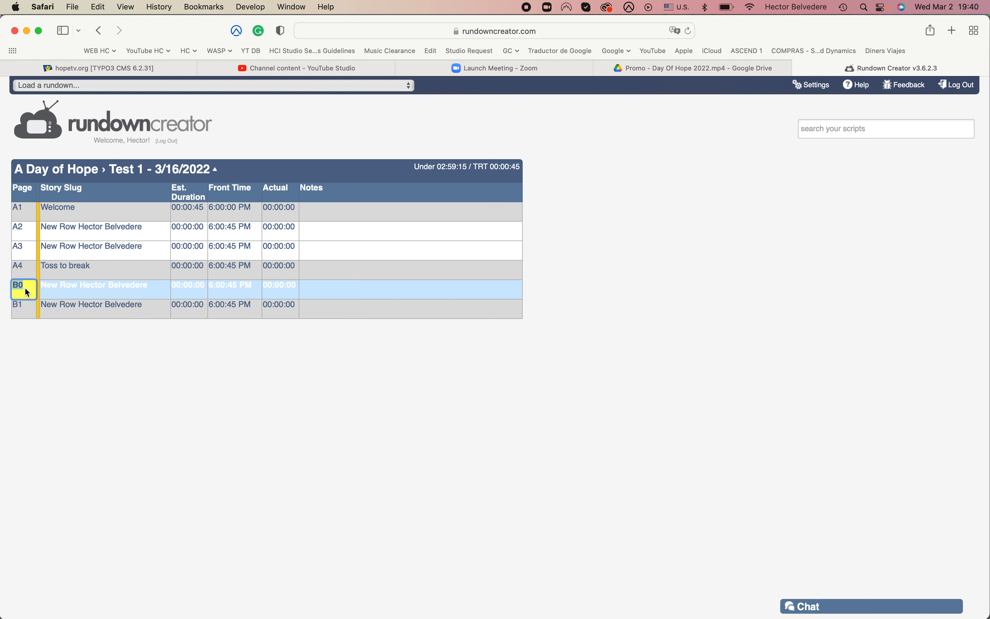
Set the estimated duration of the row directly below "Toss to break" to 1:30
left_click(194, 291)
type("1")
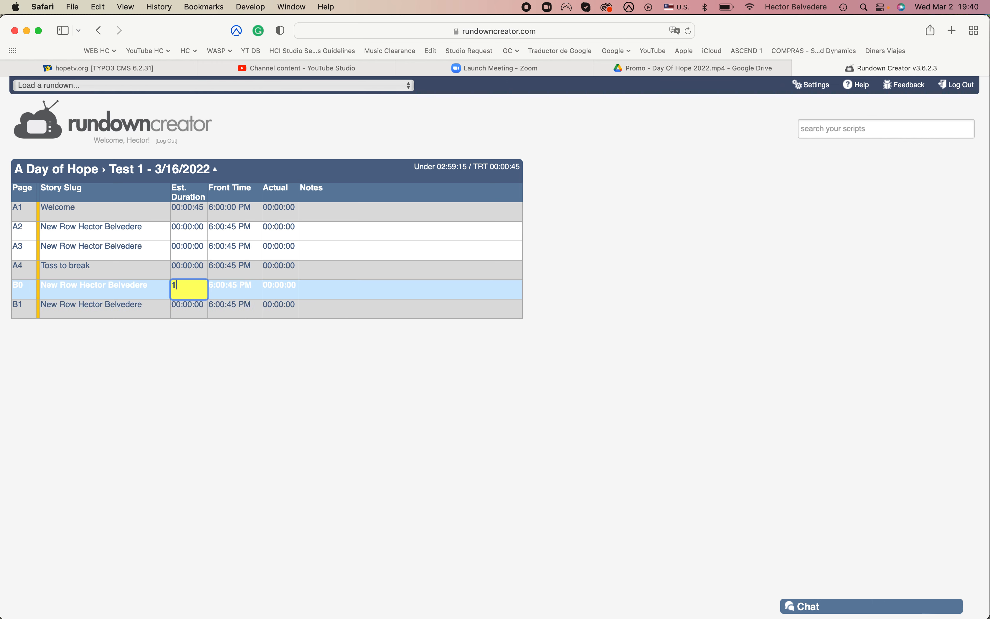
type(":30")
key("Return")
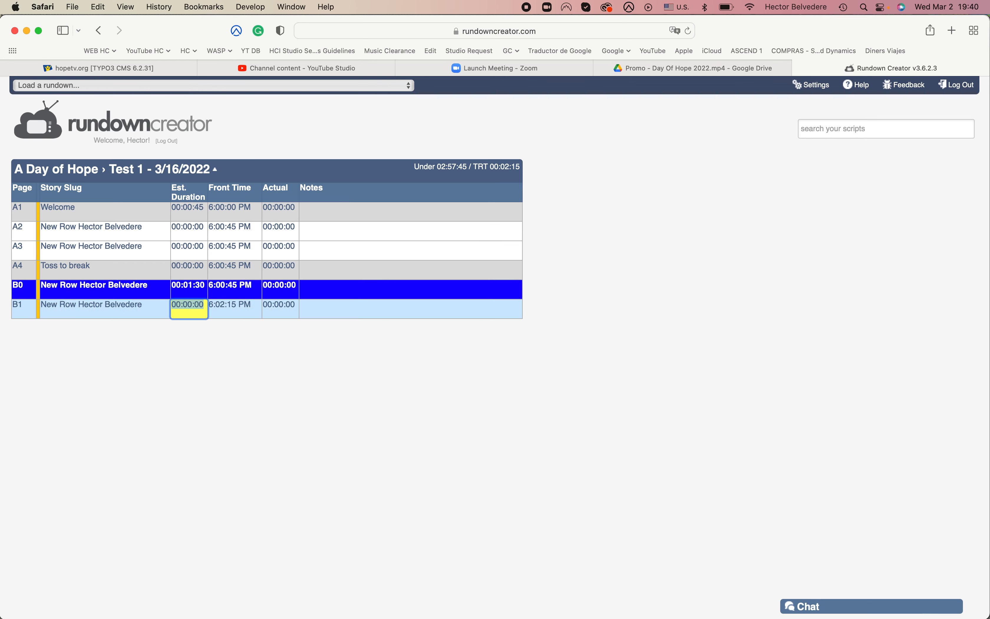
left_click(284, 360)
Insert two new rows at the end of the rundown, each below the current last row
right_click(68, 313)
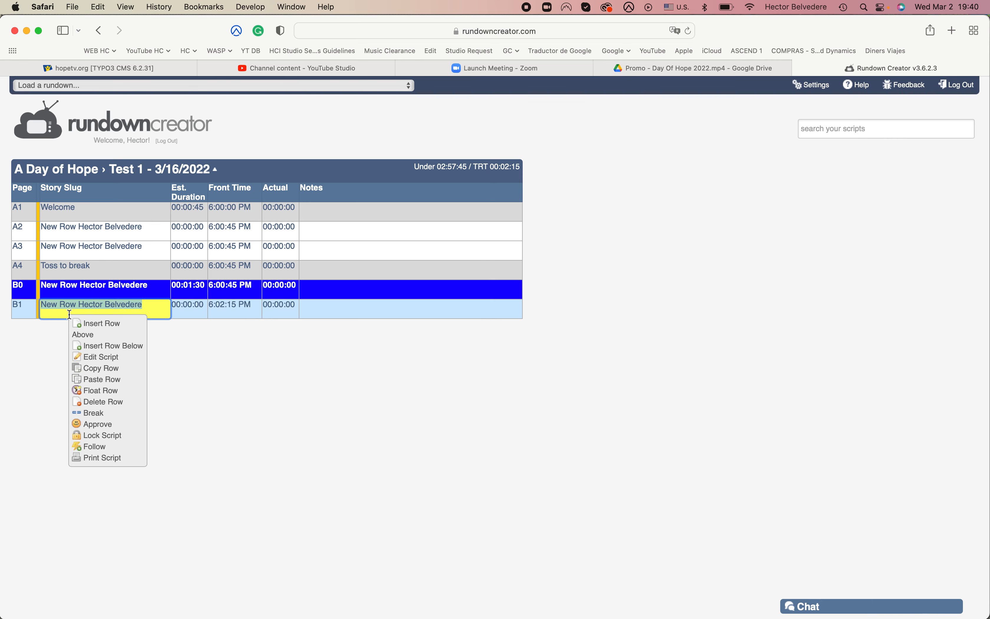
left_click(115, 352)
right_click(84, 332)
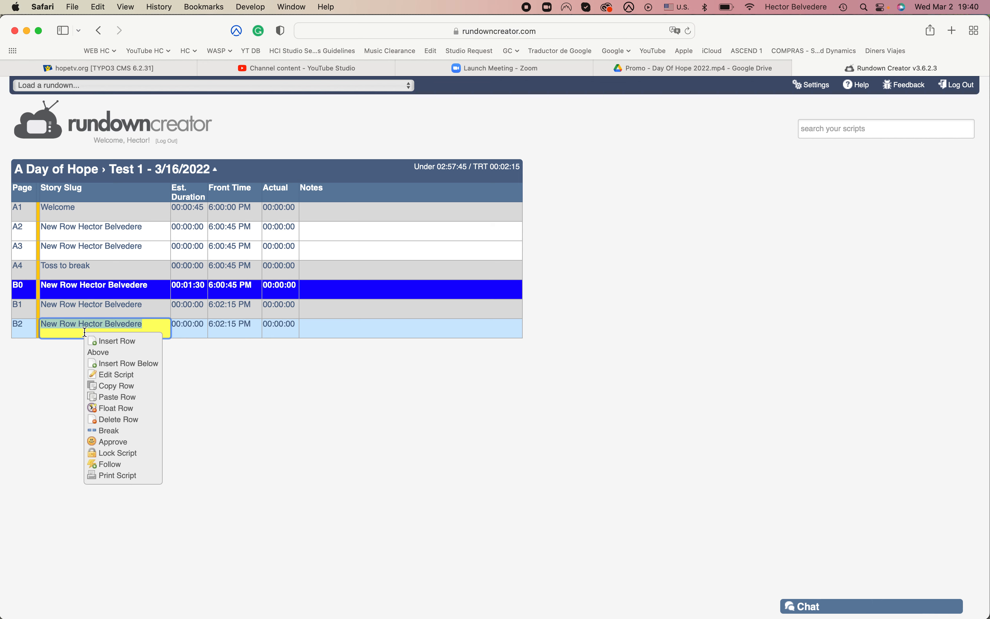
left_click(118, 363)
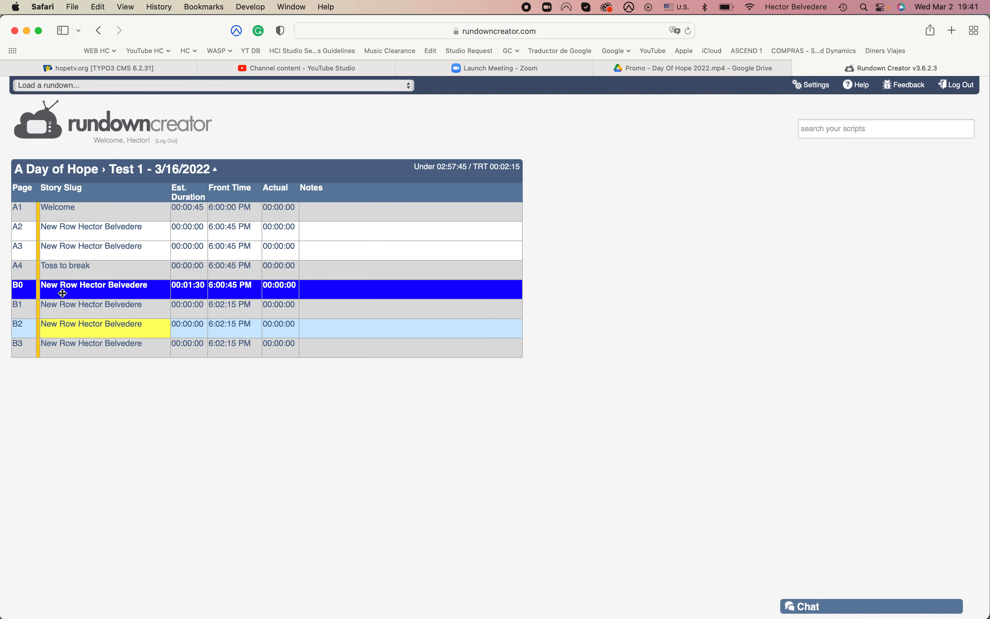
Unbreak the B0 row so it becomes a regular row again
right_click(62, 293)
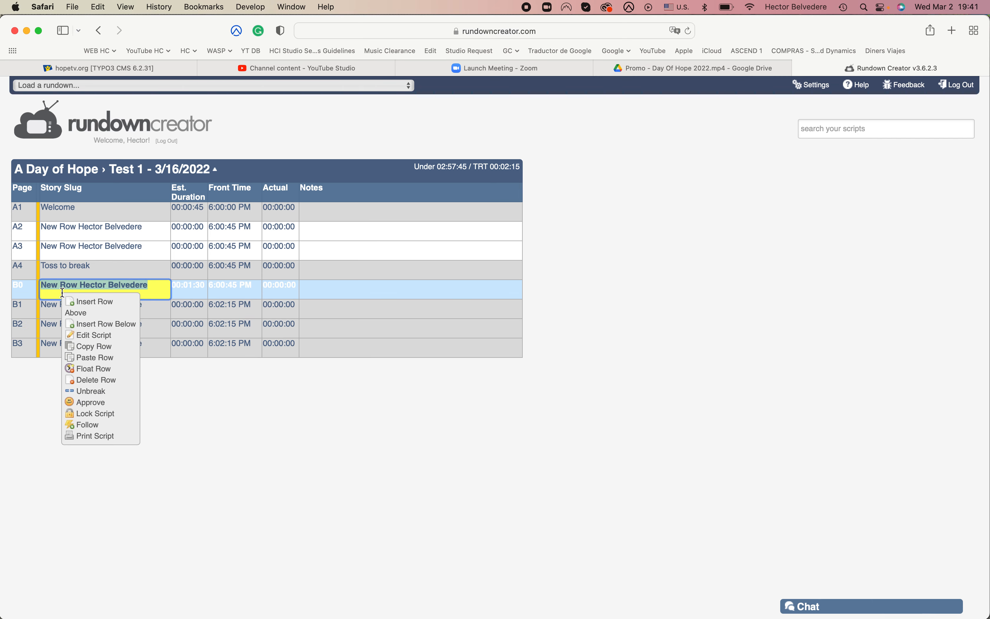
left_click(99, 393)
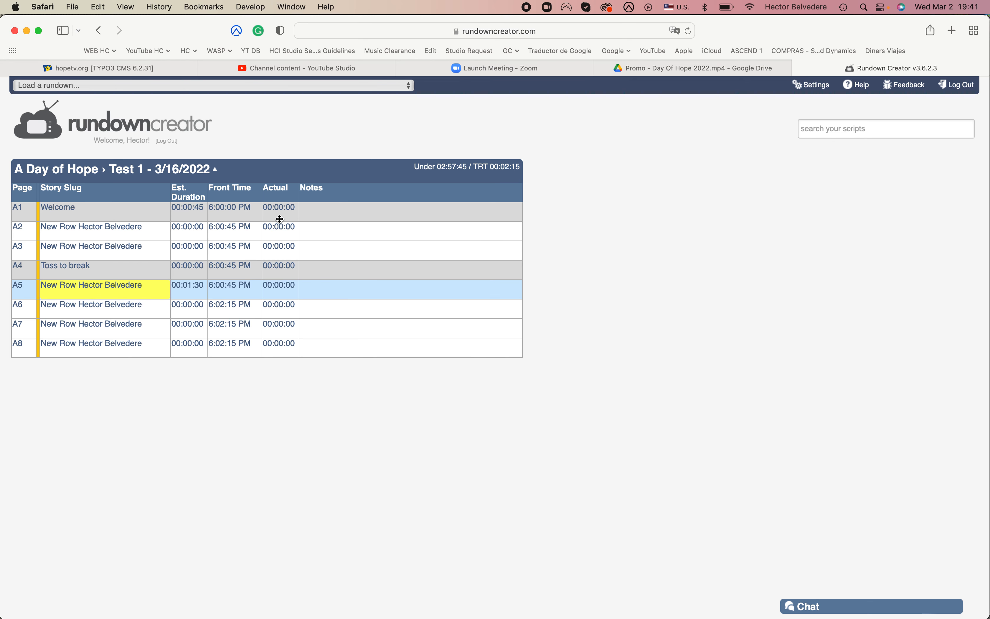
Open the script of the Welcome row and enter two lines of placeholder text beginning "Hohi fiod[i f uewuyd"
left_click(90, 214)
double_click(89, 214)
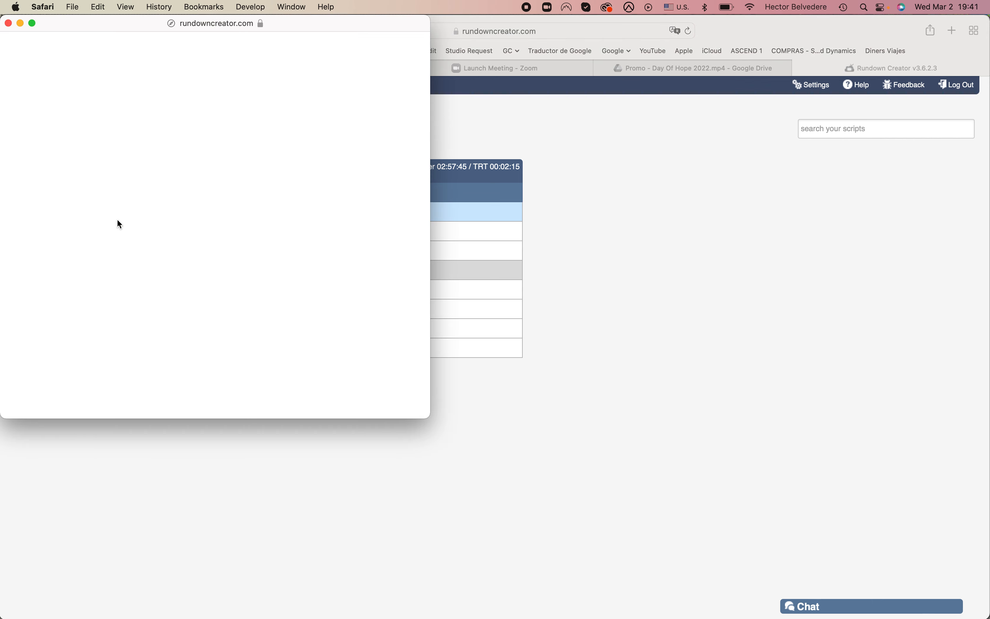
type("Hohi fio")
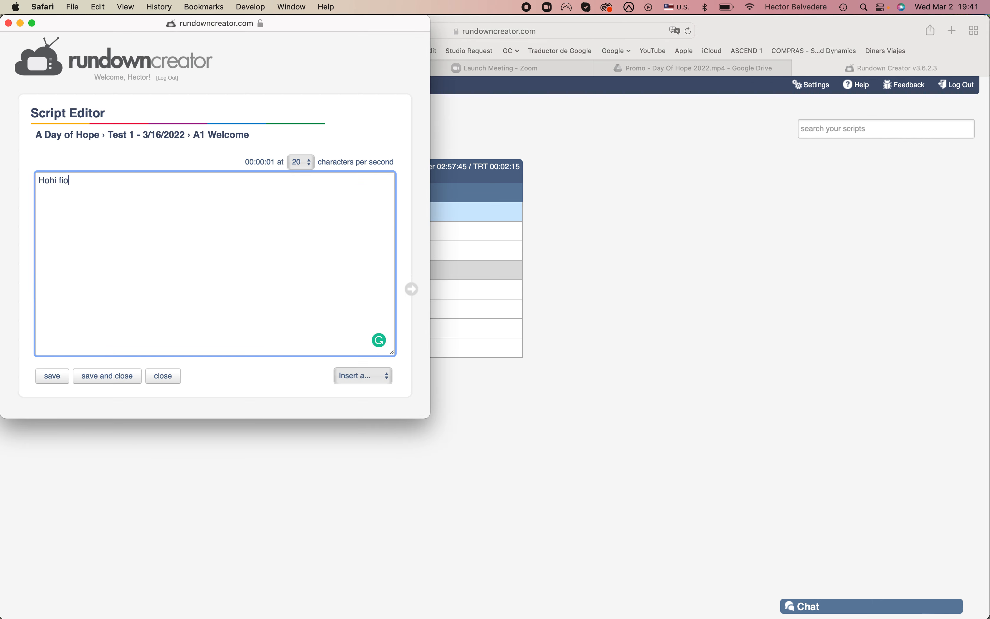
type("d[i f uewuyd ew[i piooyiewio eoiye")
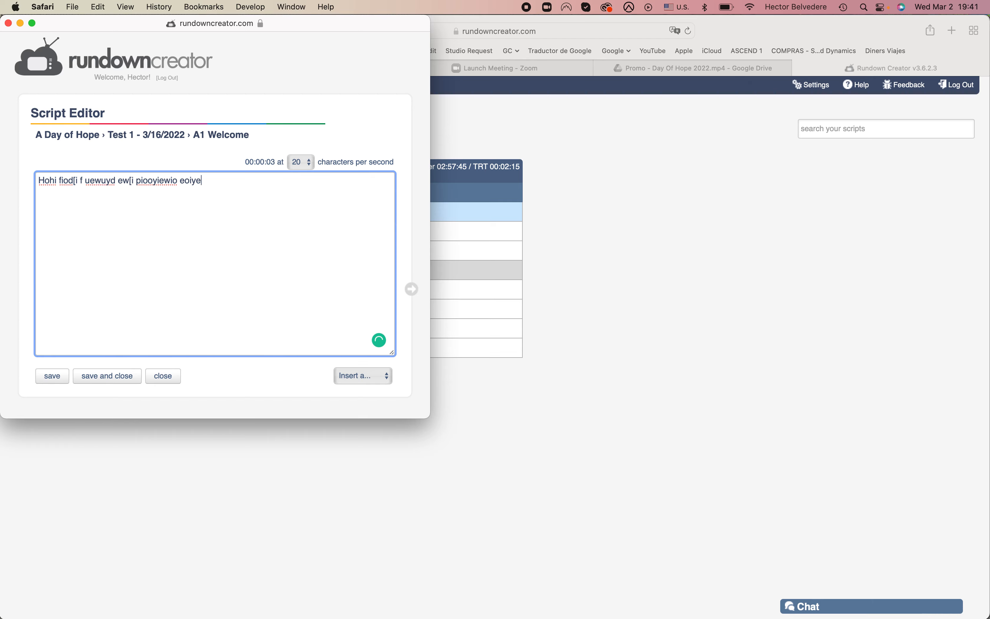
type(" tfouiiod wid yewiy f 'piewydisydb w'o")
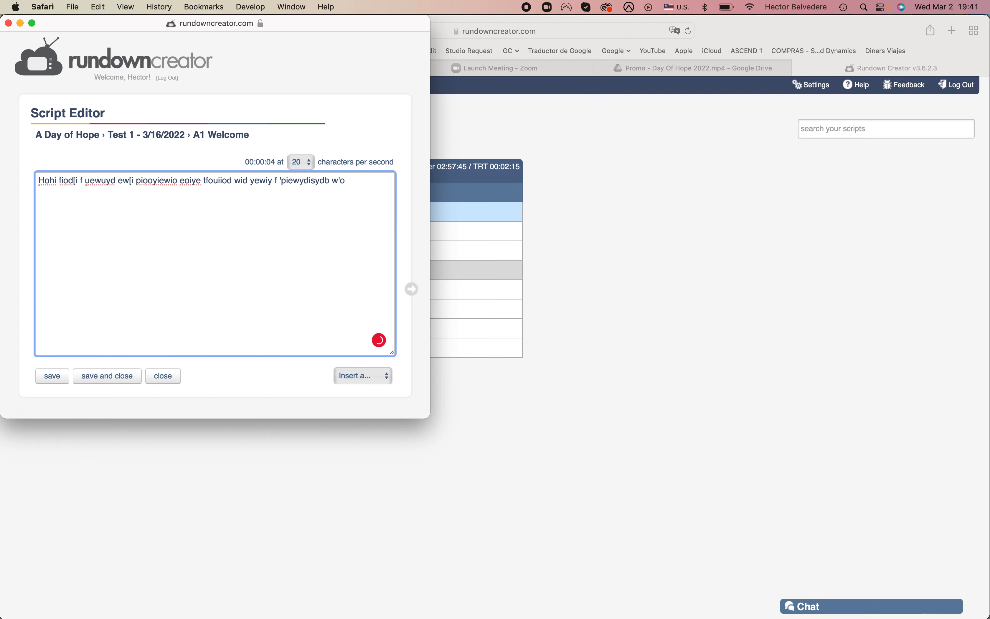
type("iqhw dteoigfo'eidhwoi hs qkh'aeikhgqip hd'p ifiqewdsow'dped pqewkjd")
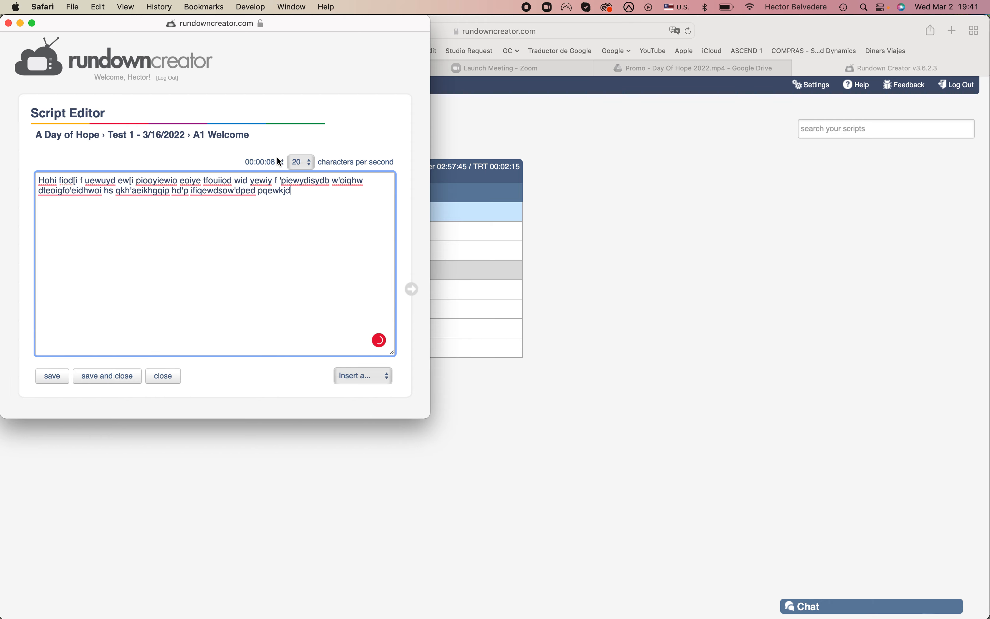
Set the Welcome script's reading speed to 18 characters per second, then save and close the script
scroll(273, 165, "up", 5)
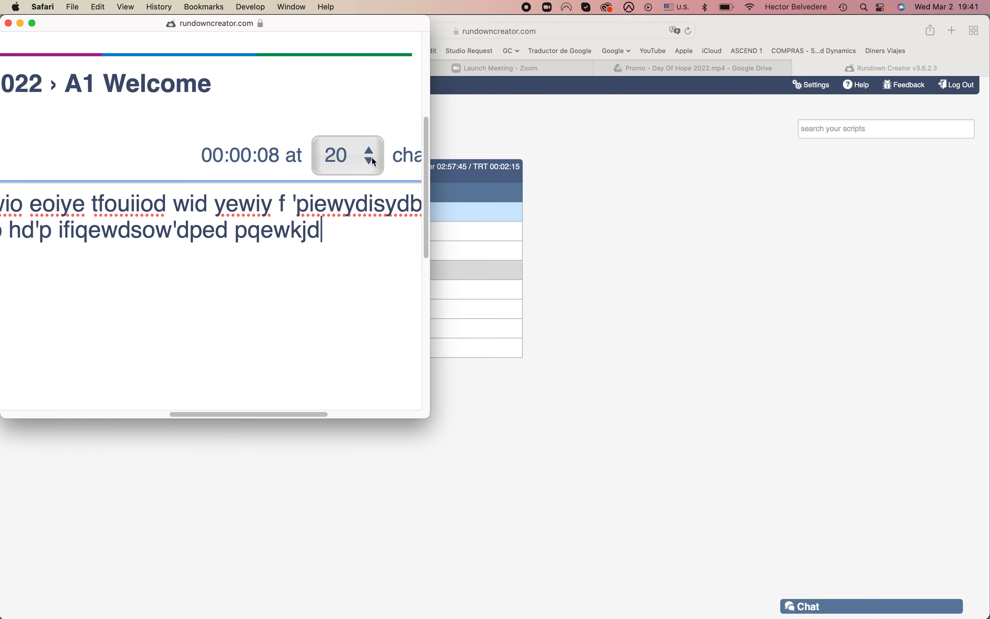
scroll(371, 156, "right", 5)
scroll(372, 157, "right", 1)
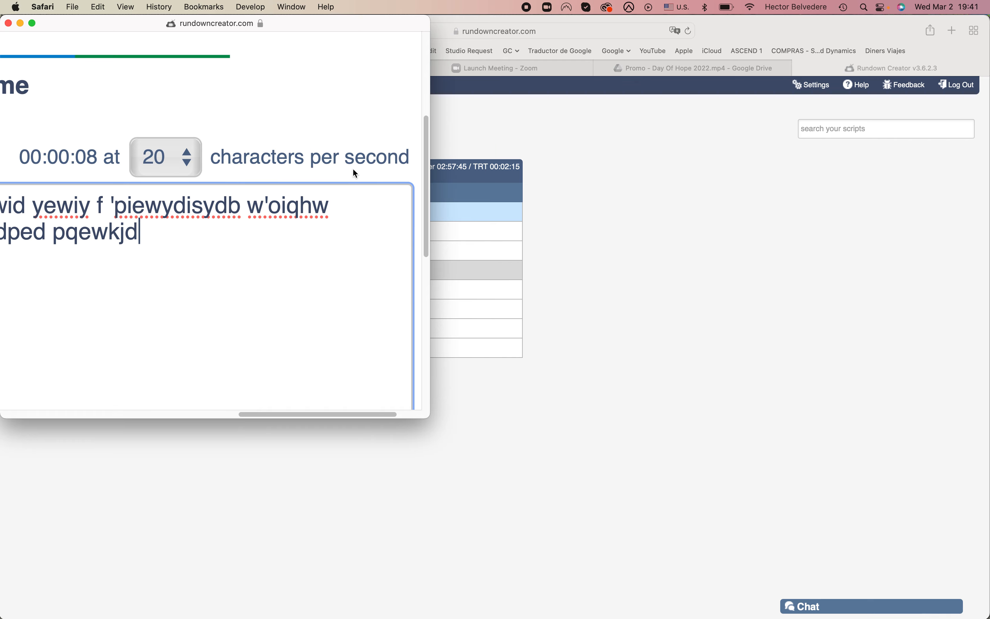
left_click(190, 157)
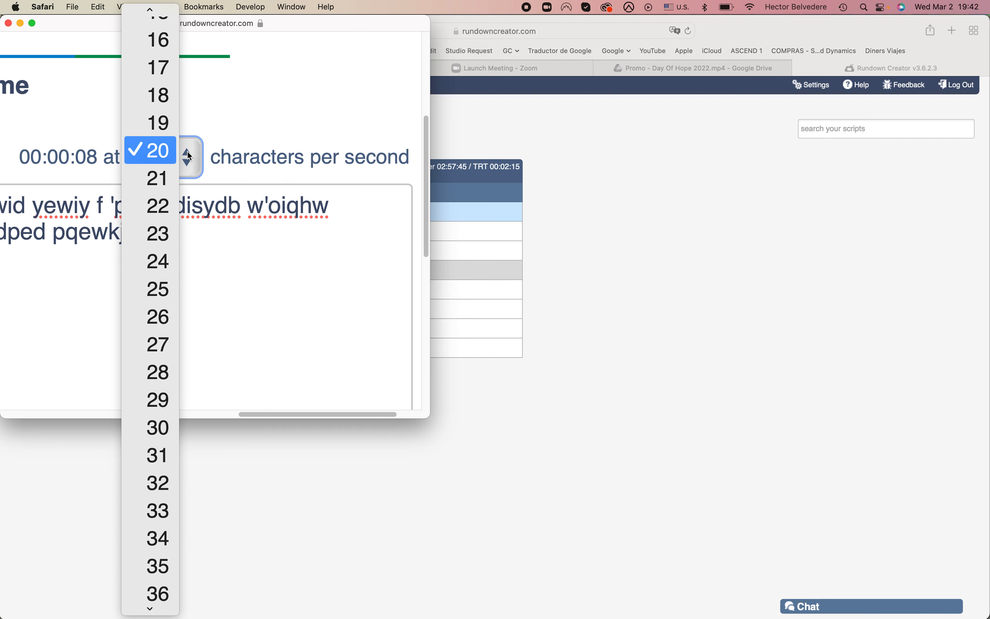
left_click(157, 95)
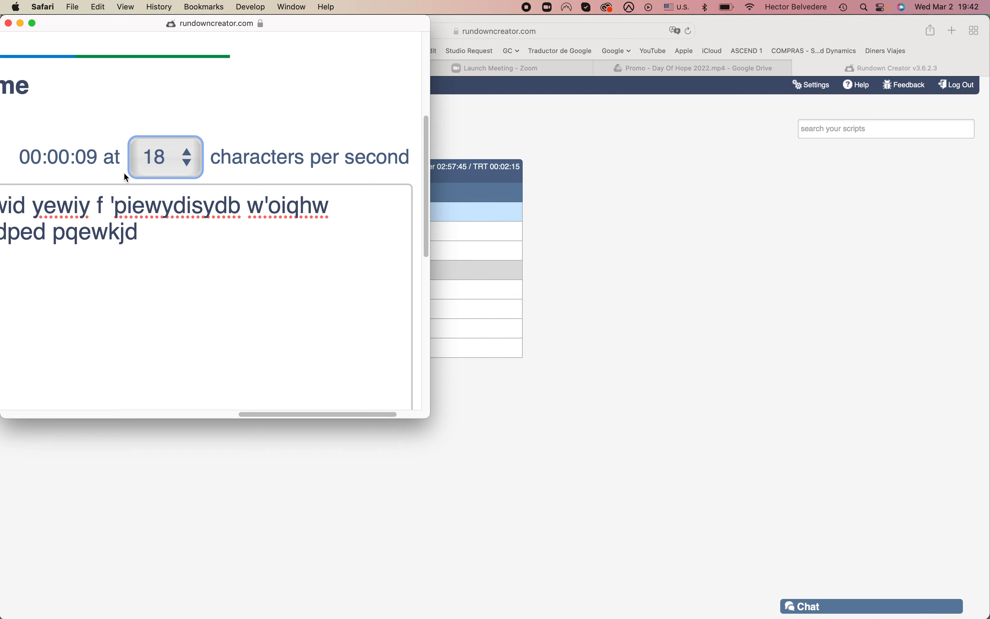
scroll(158, 196, "down", 5)
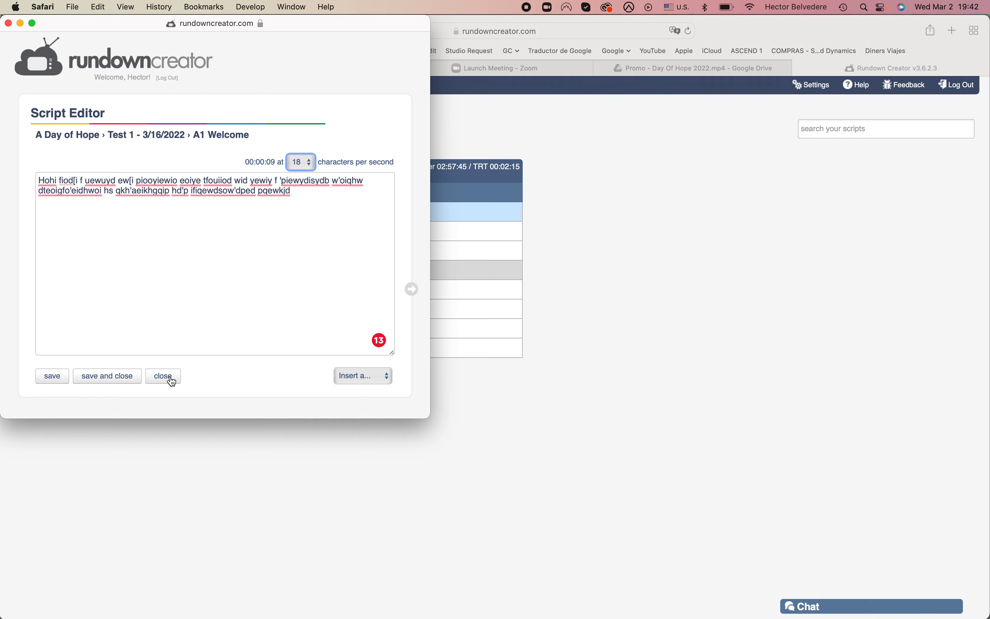
left_click(107, 377)
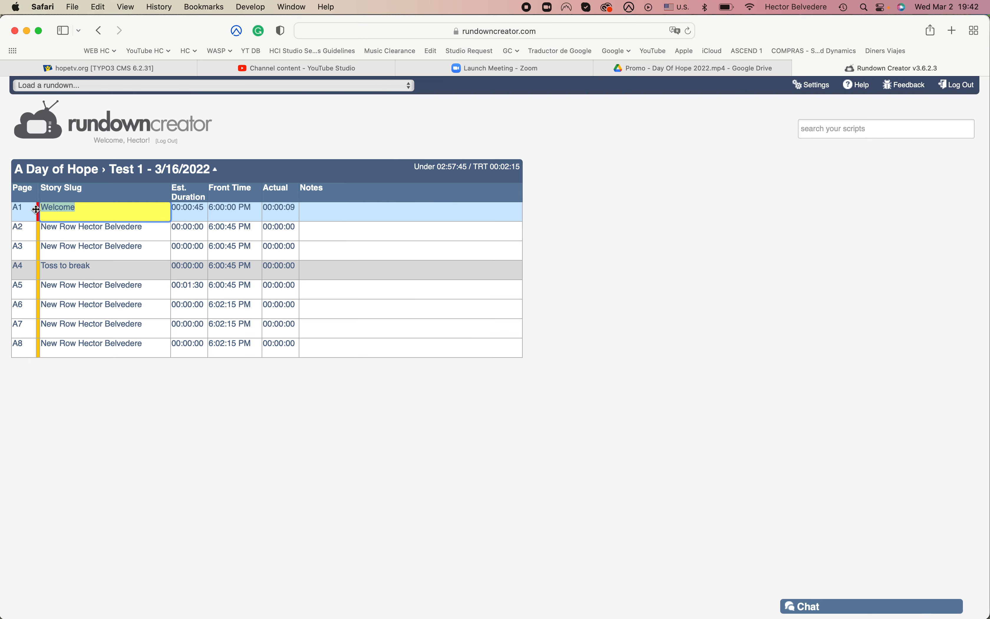
Reopen the Welcome row's script, review the script templates available for insertion, and close the editor without inserting one
scroll(36, 209, "up", 5)
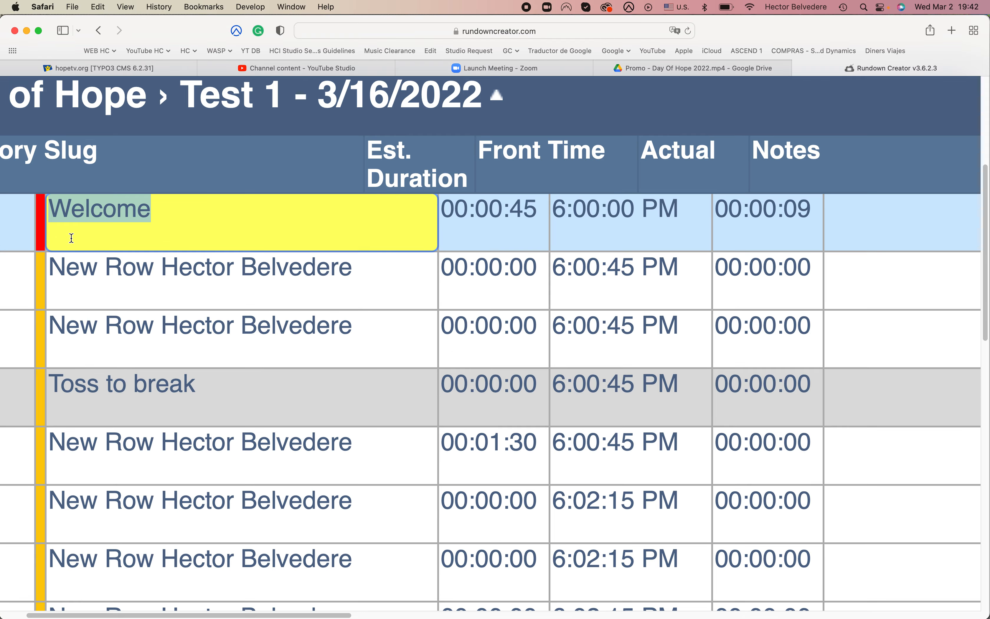
scroll(71, 238, "down", 5)
left_click(98, 415)
double_click(85, 211)
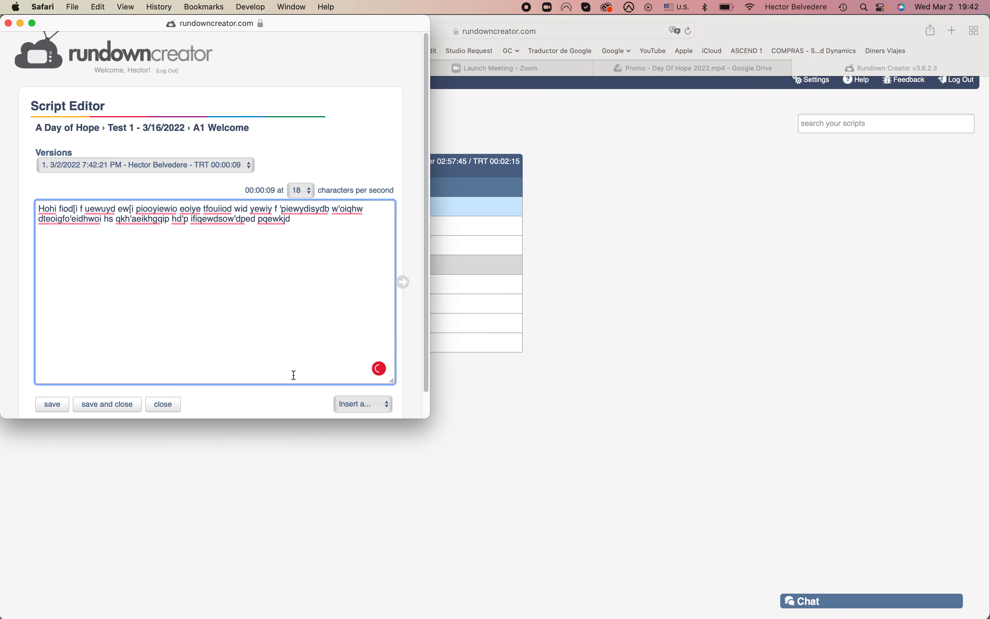
scroll(294, 375, "down", 2)
scroll(293, 374, "up", 2)
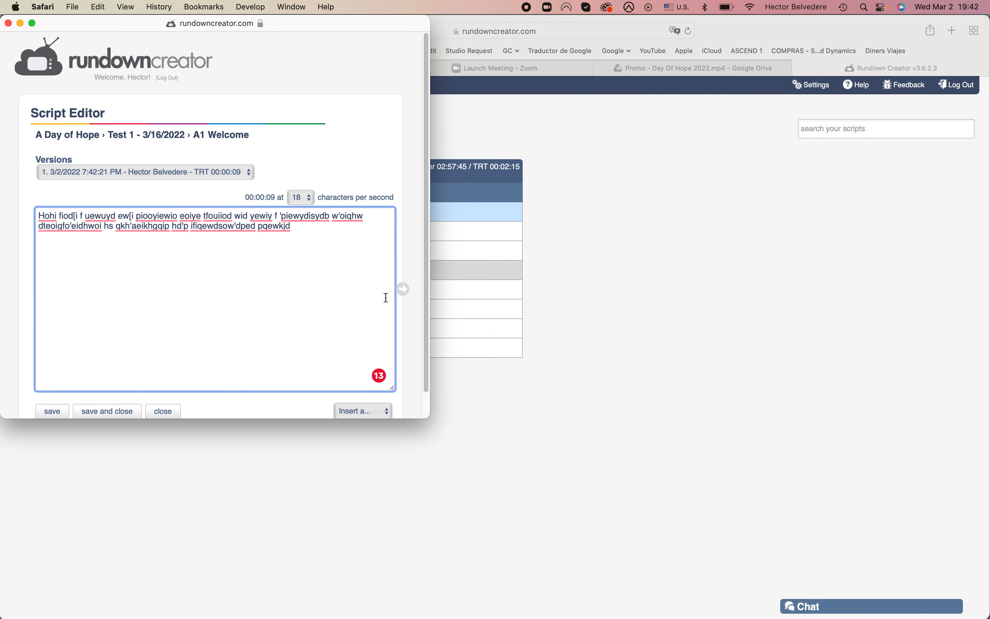
left_click(348, 411)
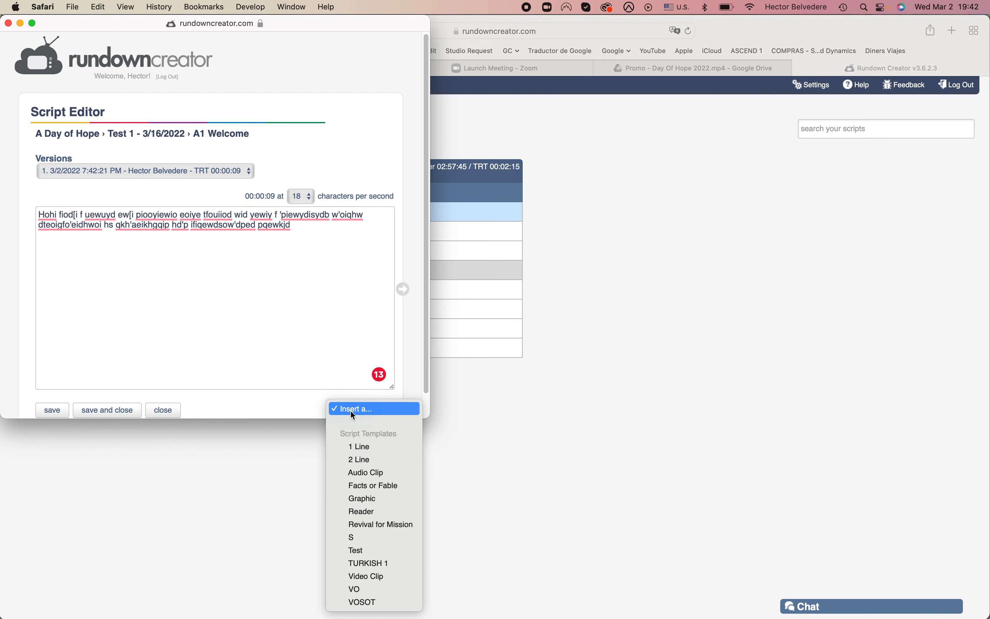
left_click(278, 408)
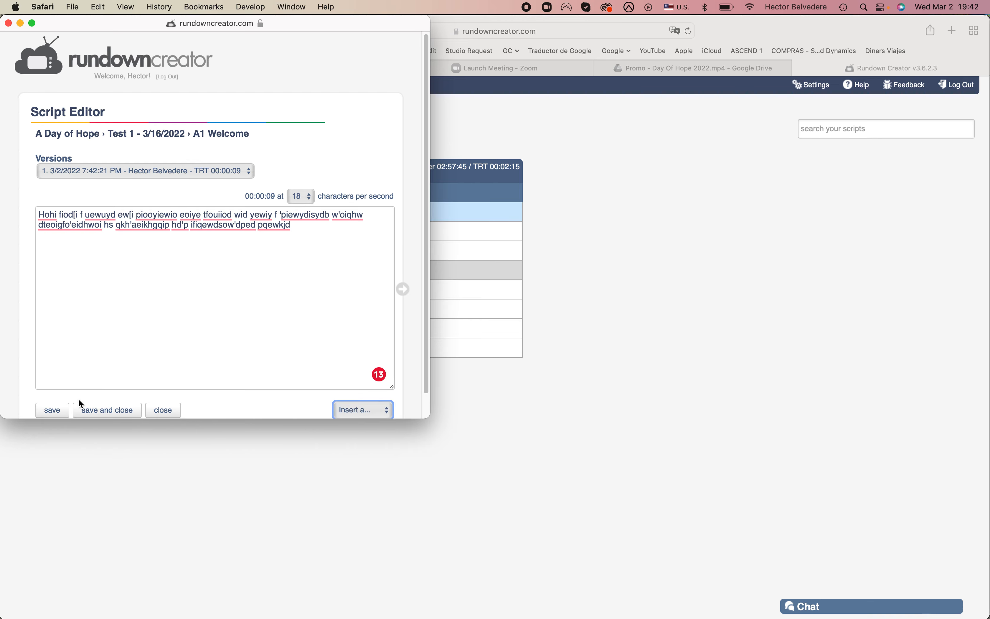
left_click(8, 23)
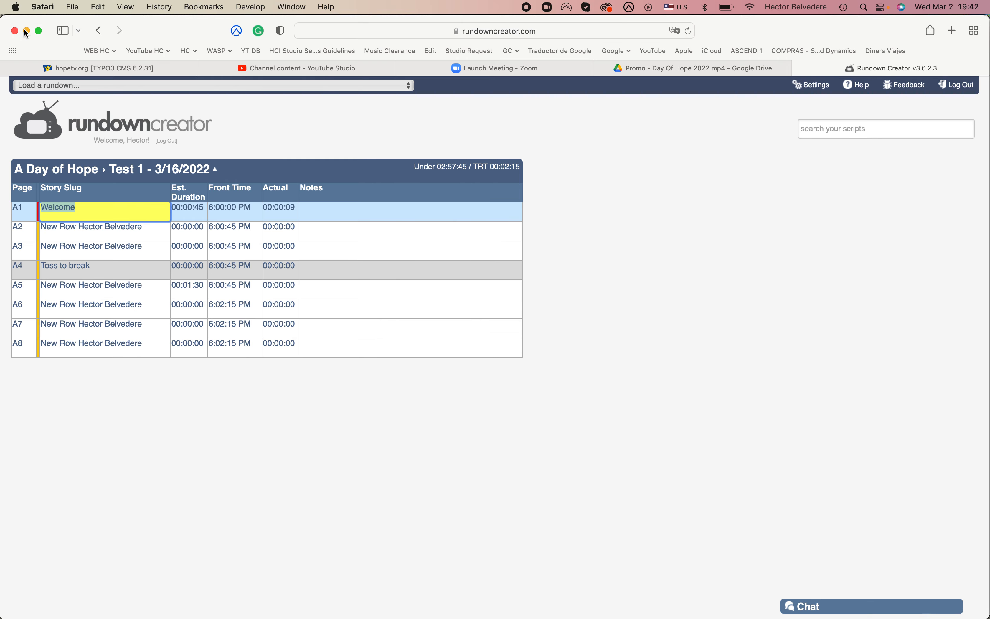
left_click(200, 400)
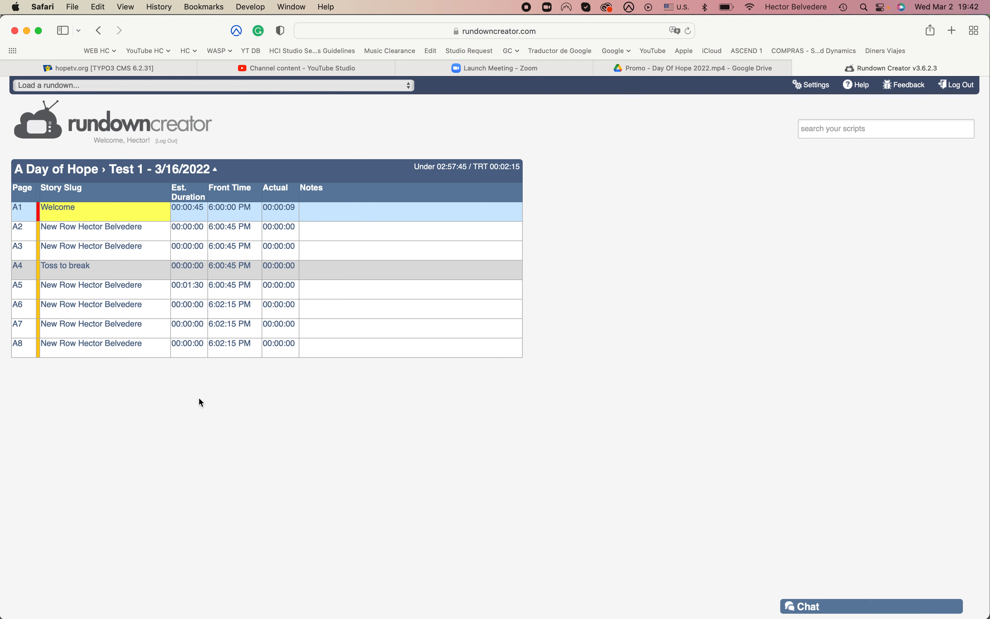
Enter "hdhsoq jdwqoiwjiq sqqpo qpojqpishiowhio" as the note for the "Toss to break" row
left_click(395, 269)
type("hdhsog jdwqoiwjiq sqqpo qpojqpishiowhio")
key("Return")
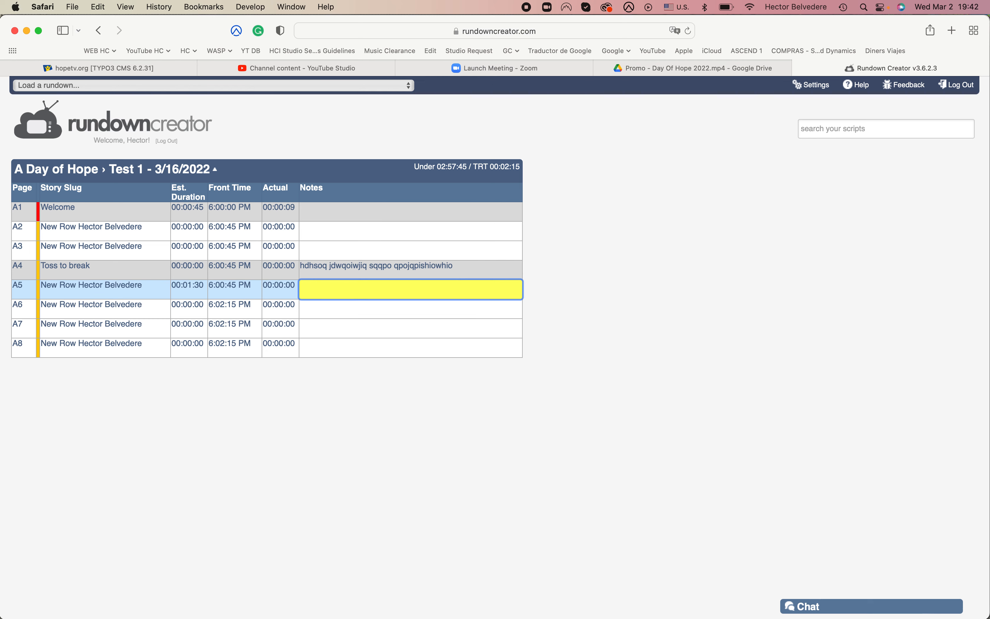
left_click(618, 306)
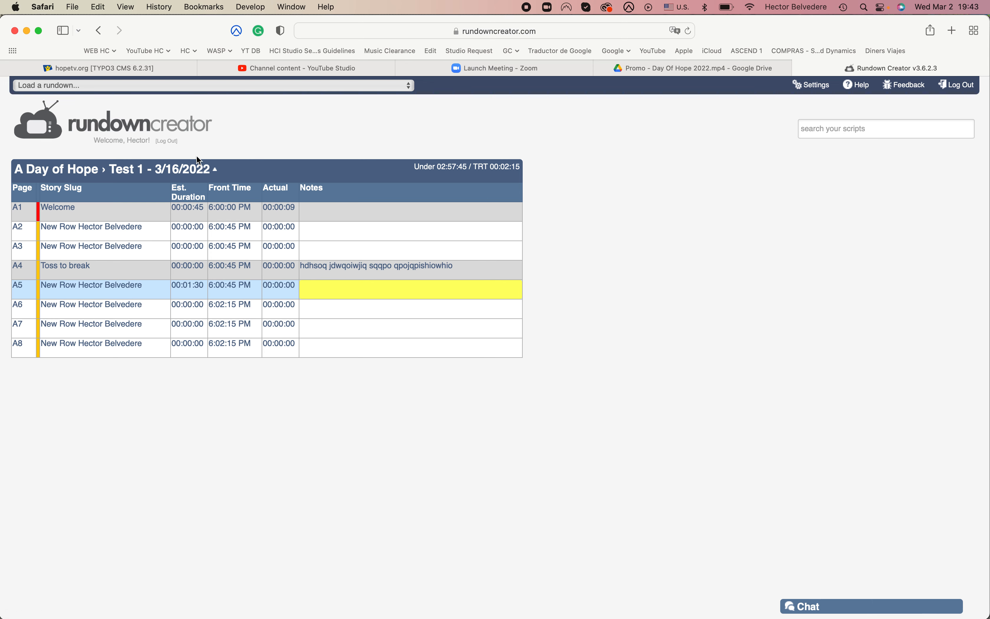
In the rundown settings, rename the Test 1 rundown to Test 2, set its start time to 6:30:00 PM, and save
left_click(180, 173)
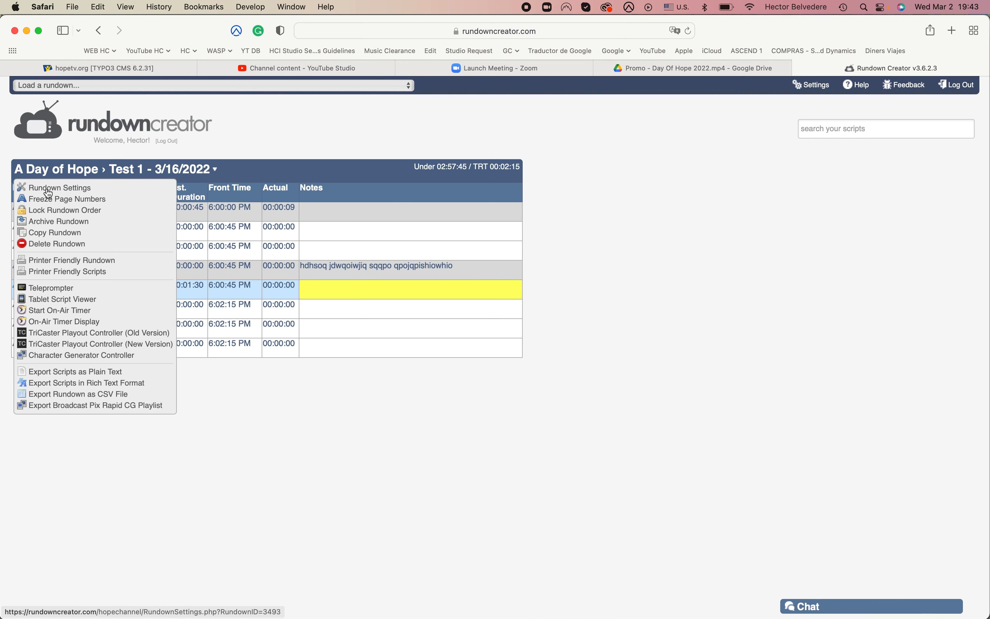
left_click(74, 189)
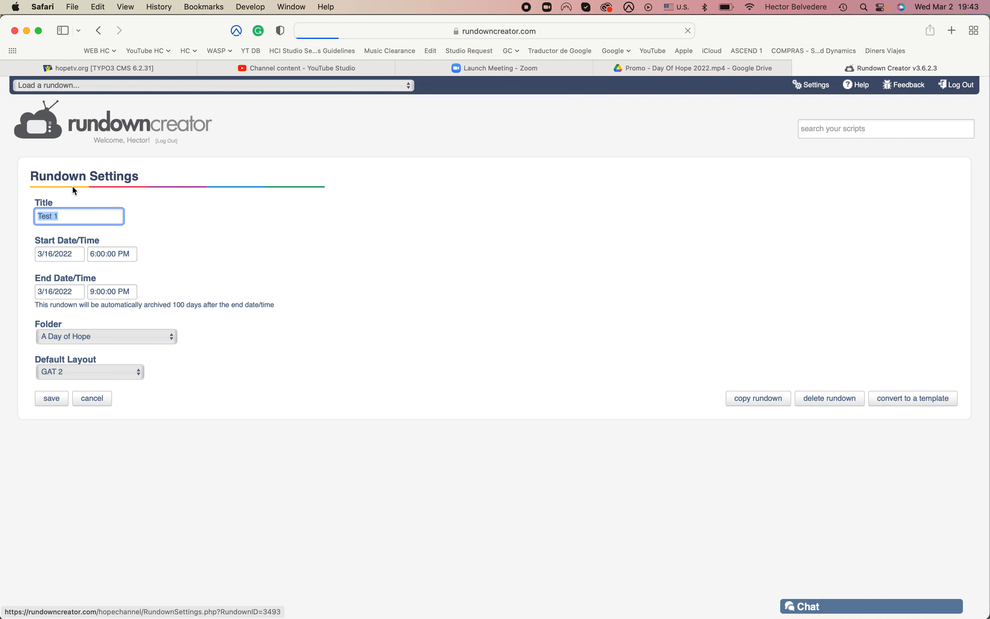
left_click(76, 213)
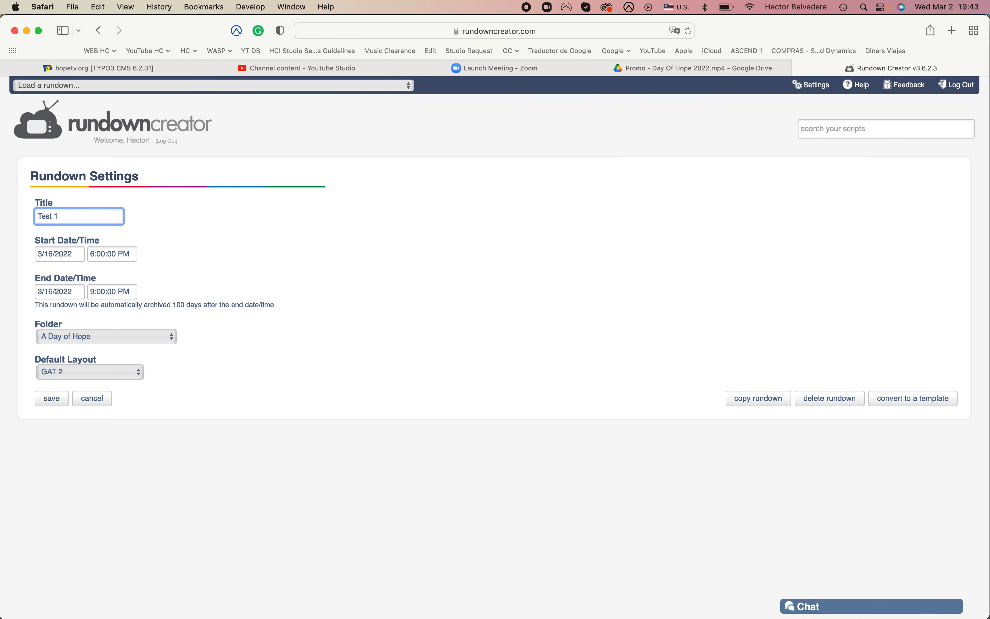
left_click(103, 255)
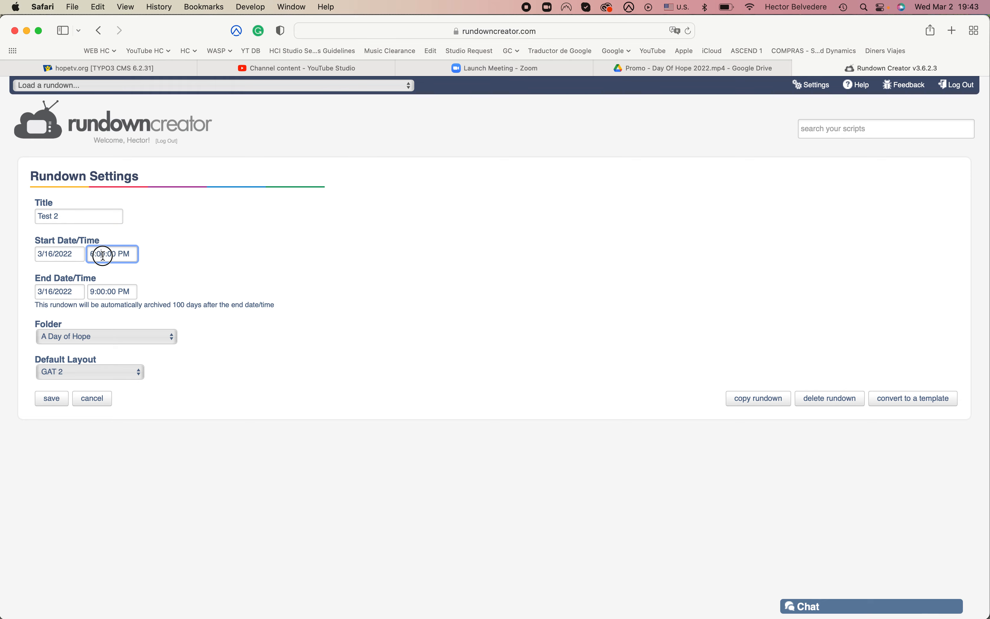
key("BackSpace")
type("3")
left_click(172, 258)
left_click(50, 401)
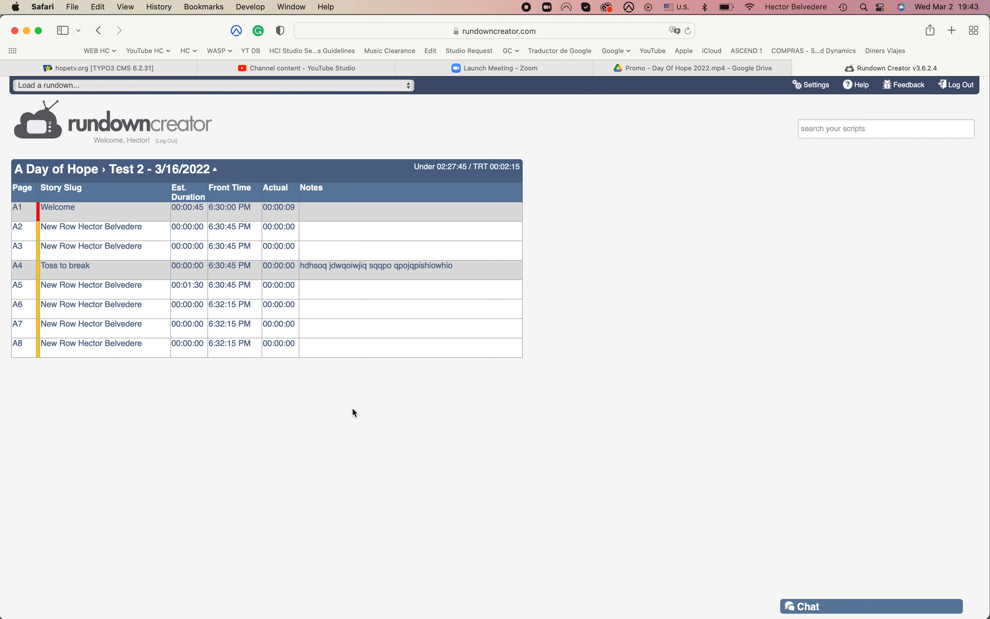
Open the printer-friendly rundown and preview its printout with the HP Color LaserJet MFP M477fnw as the printer
key("super+p")
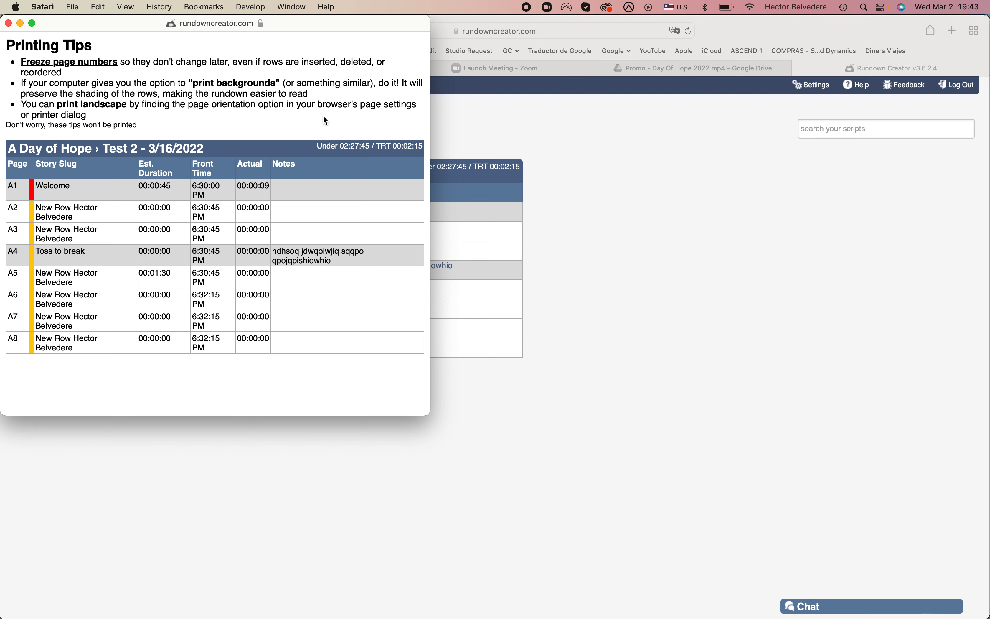
key("super+p")
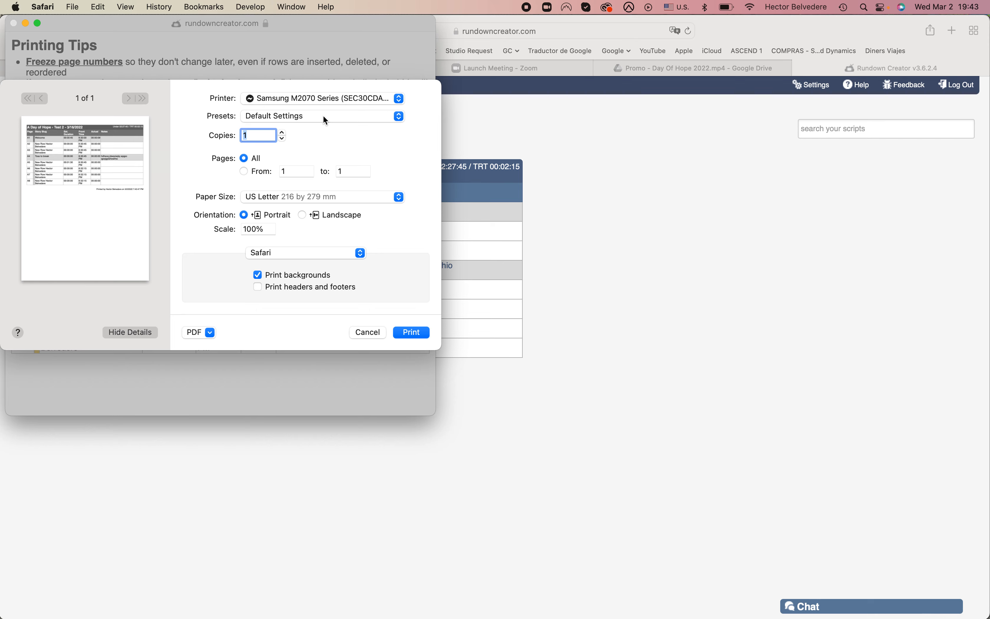
left_click(295, 98)
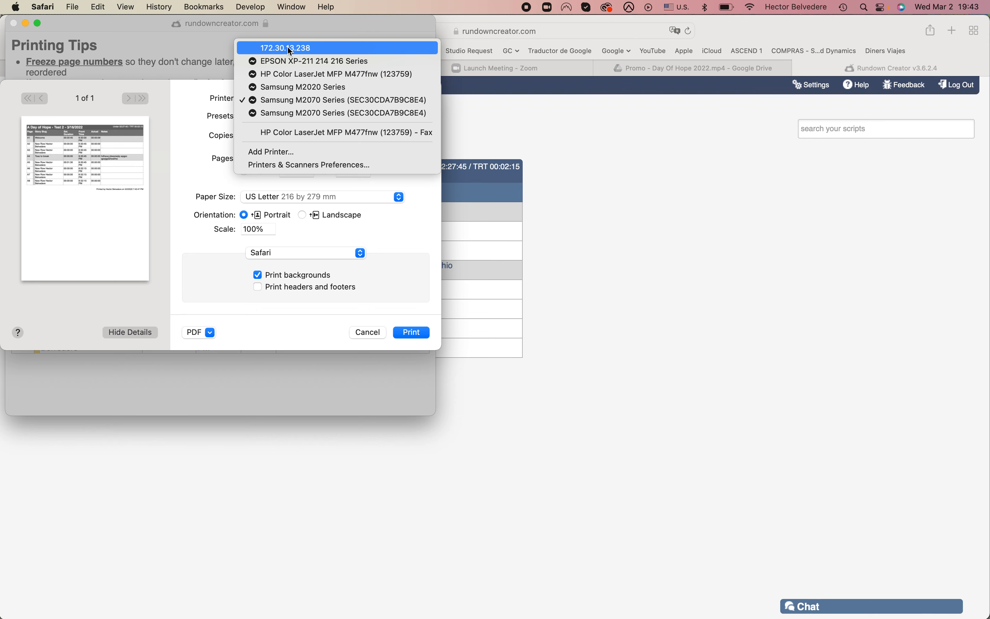
left_click(262, 46)
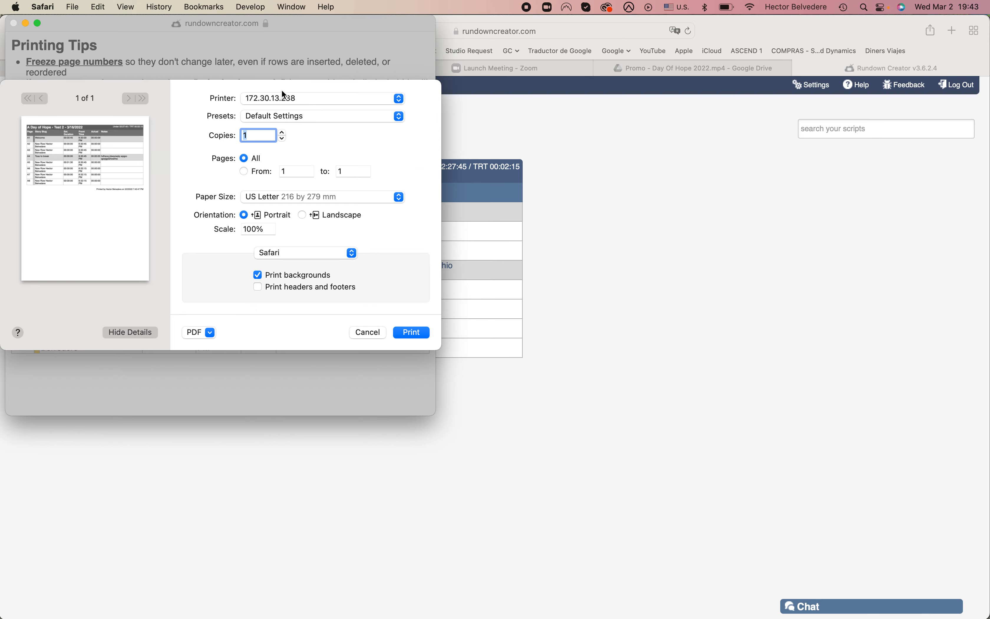
left_click(282, 98)
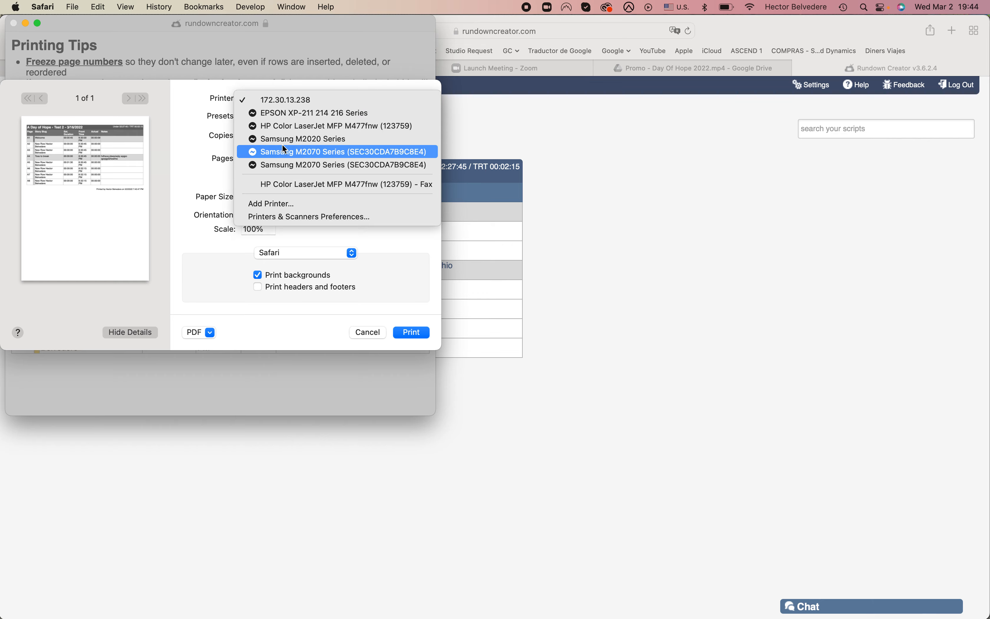
left_click(290, 126)
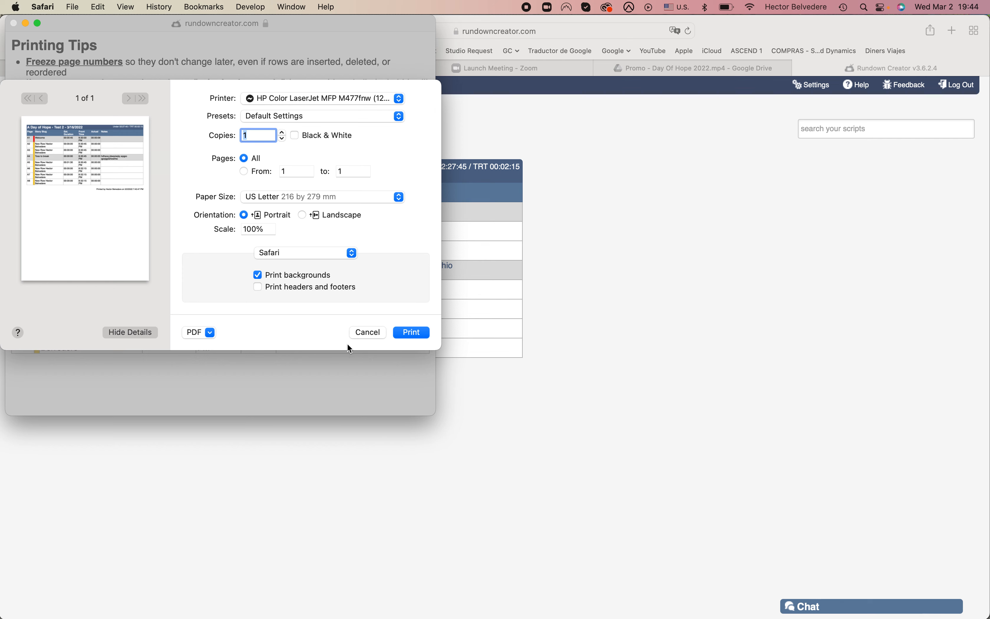
Compare the print preview without and with printed backgrounds, then cancel printing and close the printer-friendly rundown
left_click(258, 276)
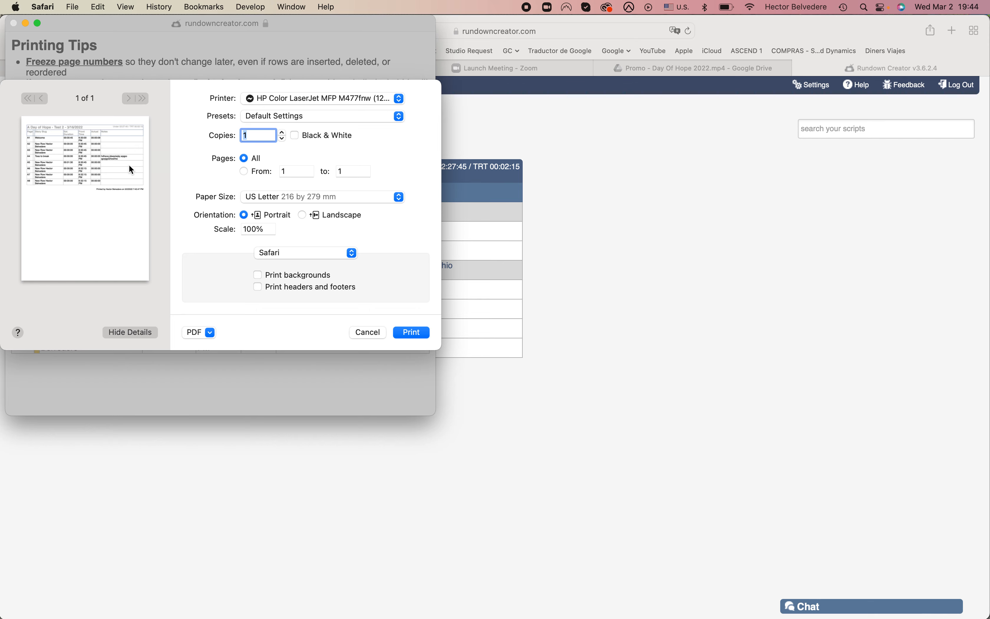
left_click(258, 274)
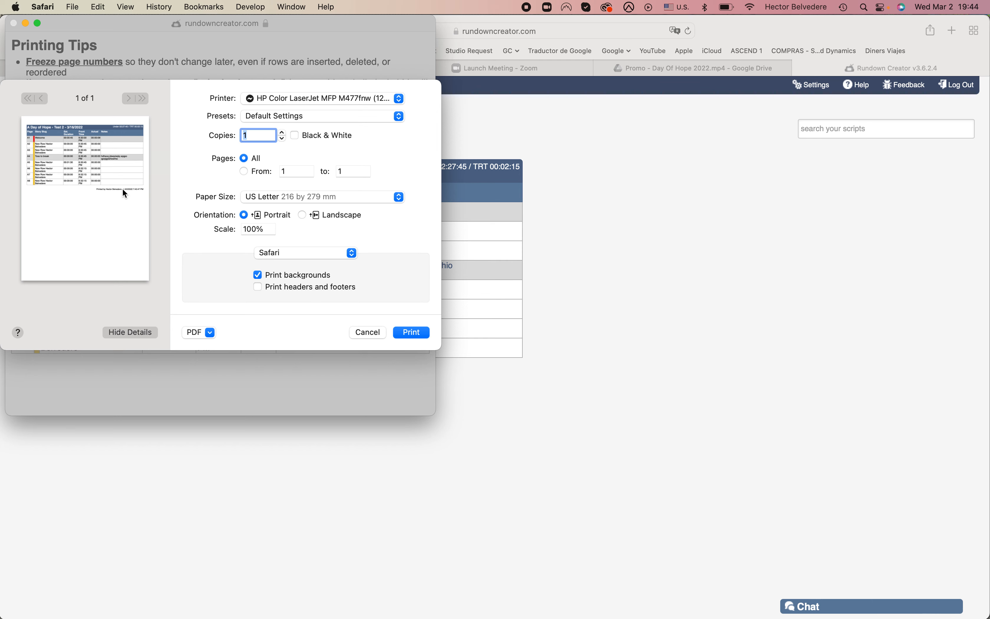
left_click(368, 331)
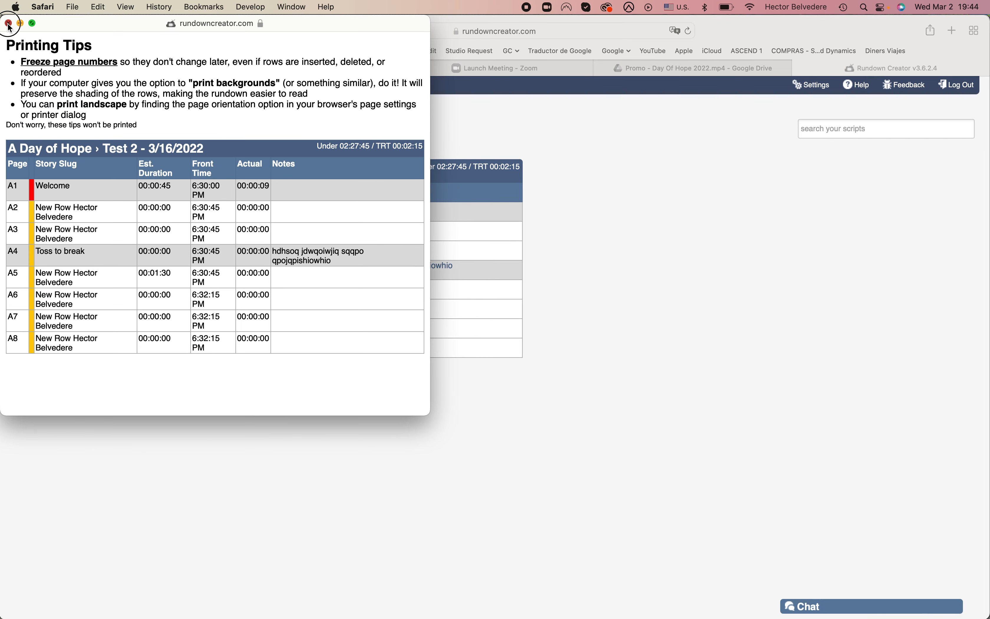
left_click(8, 24)
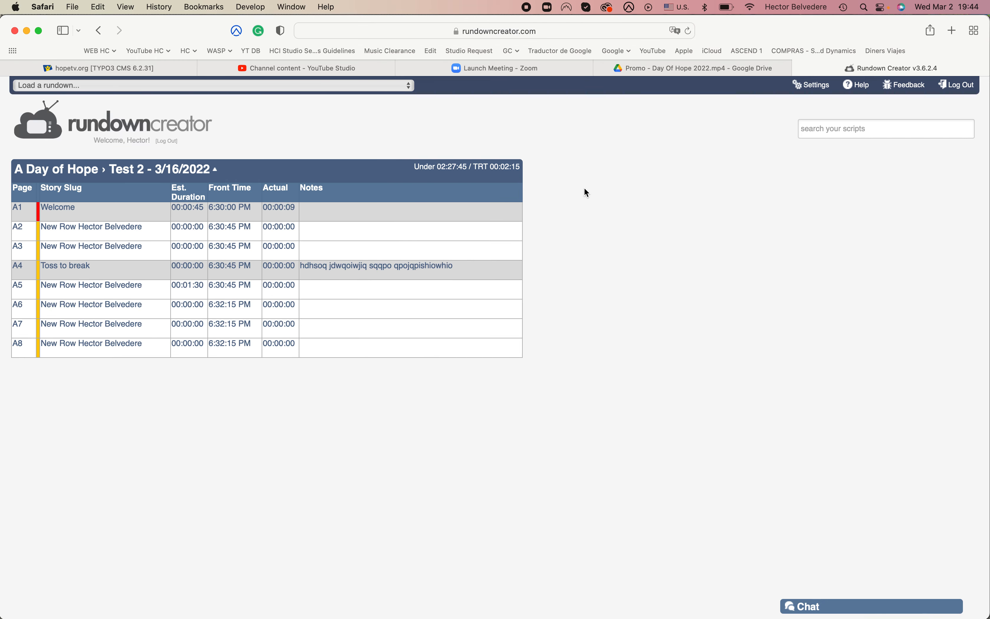